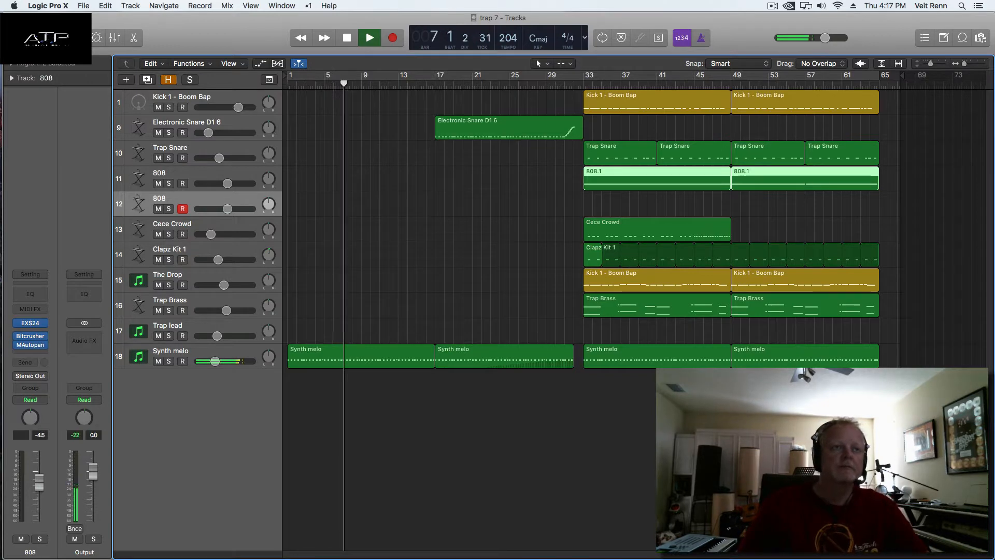
Step: Examine the SynthMaster Layer1:Filter1:Cutoff automation curve on the Synth melo track, and hide the automation again
click(214, 352)
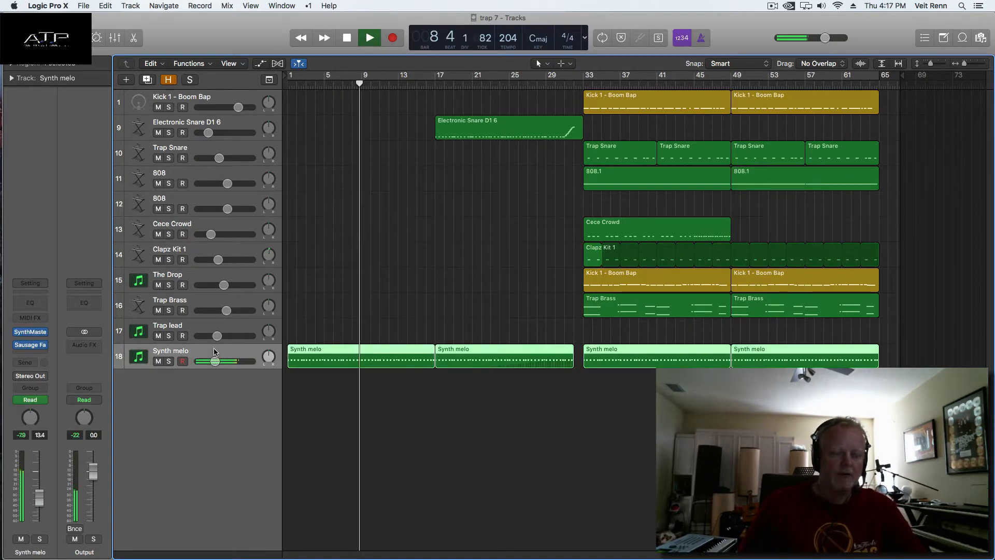
key(a)
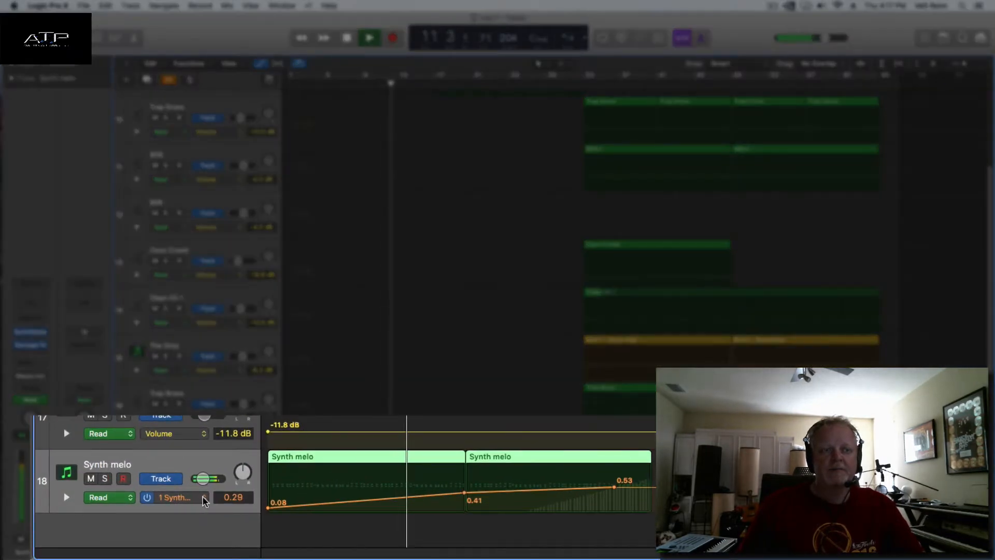
click(203, 498)
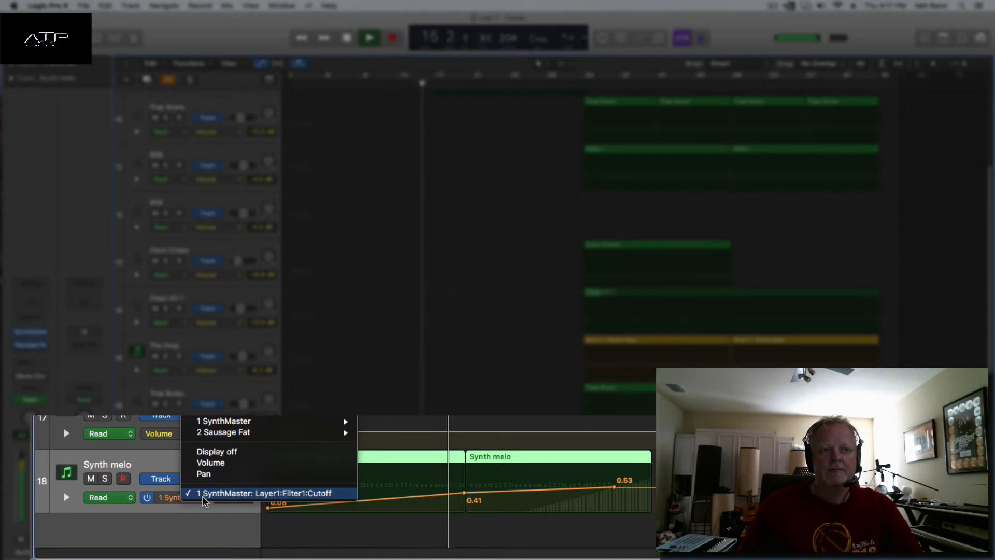
click(207, 522)
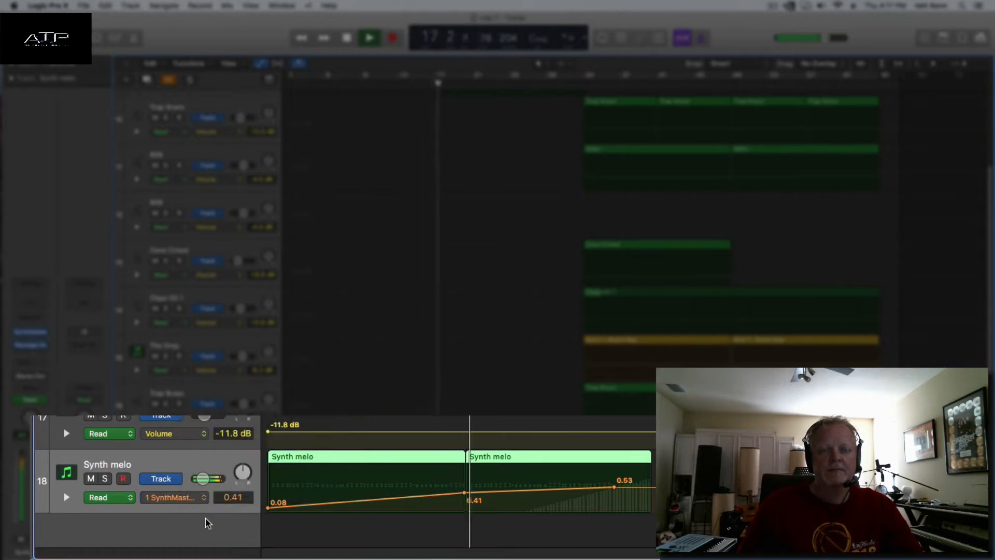
scroll(395, 265, up, 3)
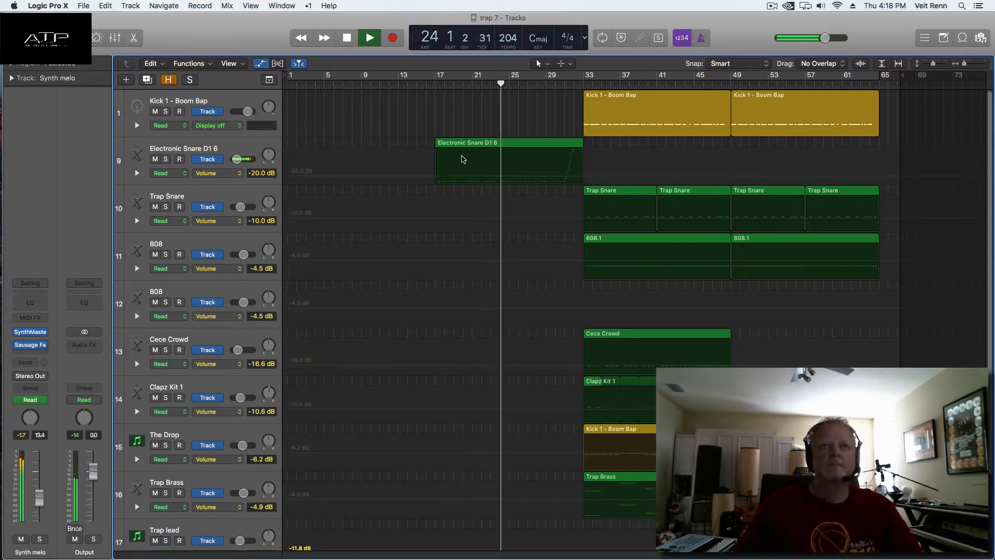
key(a)
key(super+Up)
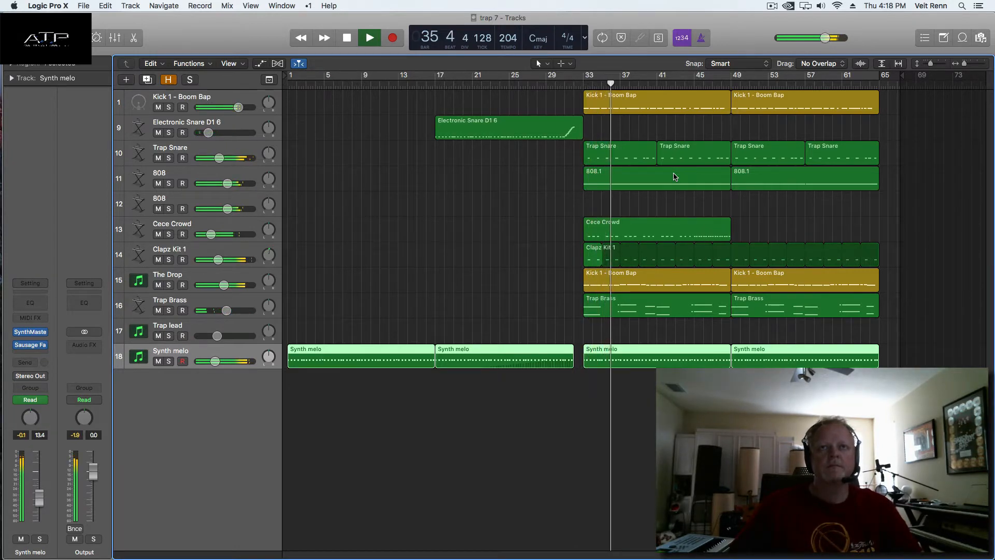
Step: Repeat the Cece Crowd region once so it also fills the section from bar 49, and audition that track in solo
click(664, 227)
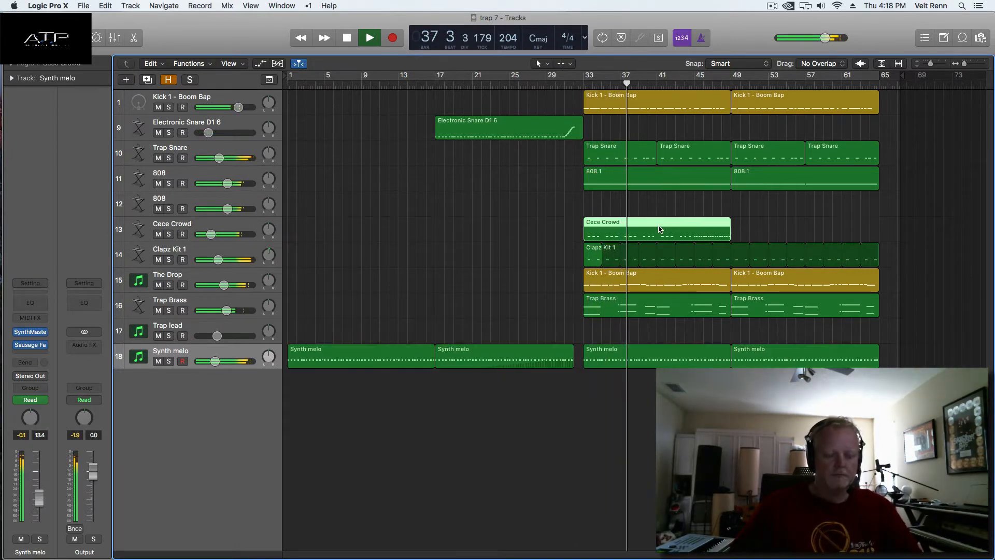
key(super+r)
key(Return)
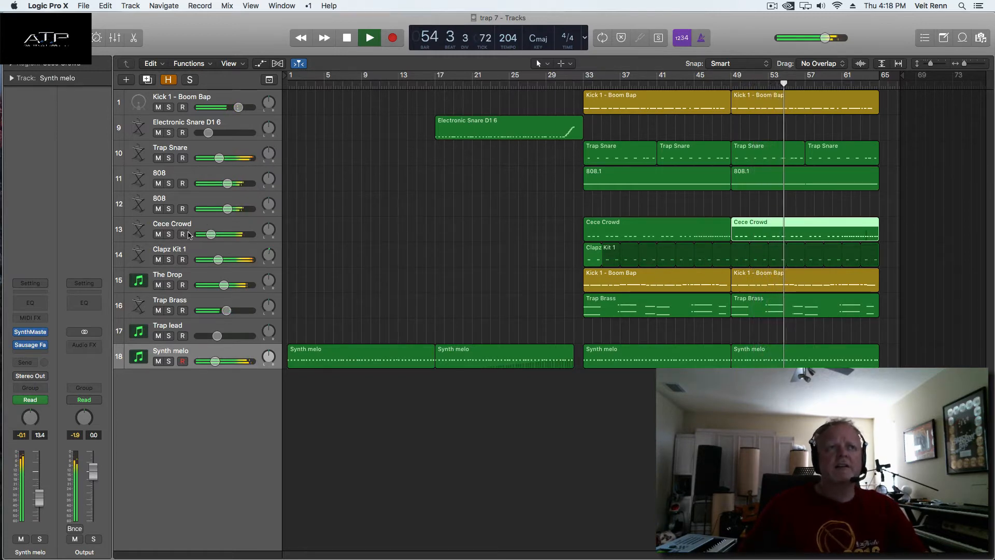
click(169, 234)
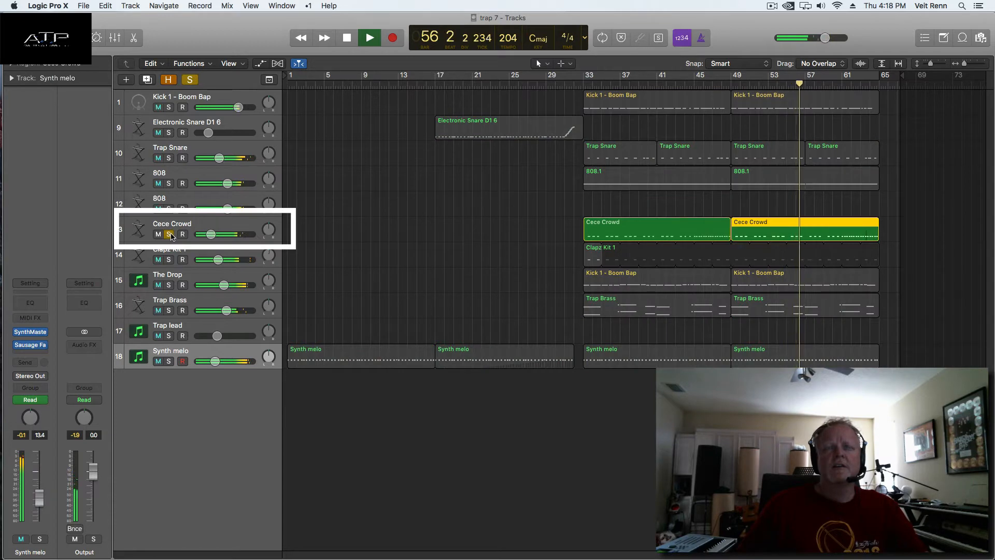
click(170, 235)
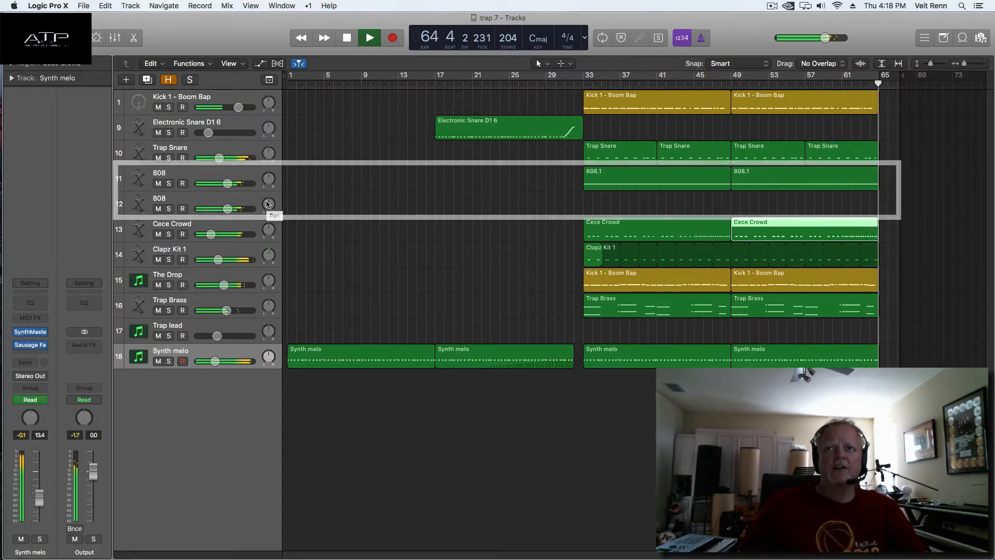
Step: Mute every track from the first 808 down to Synth melo, and play bars 33 to 49 as a cycle
click(231, 173)
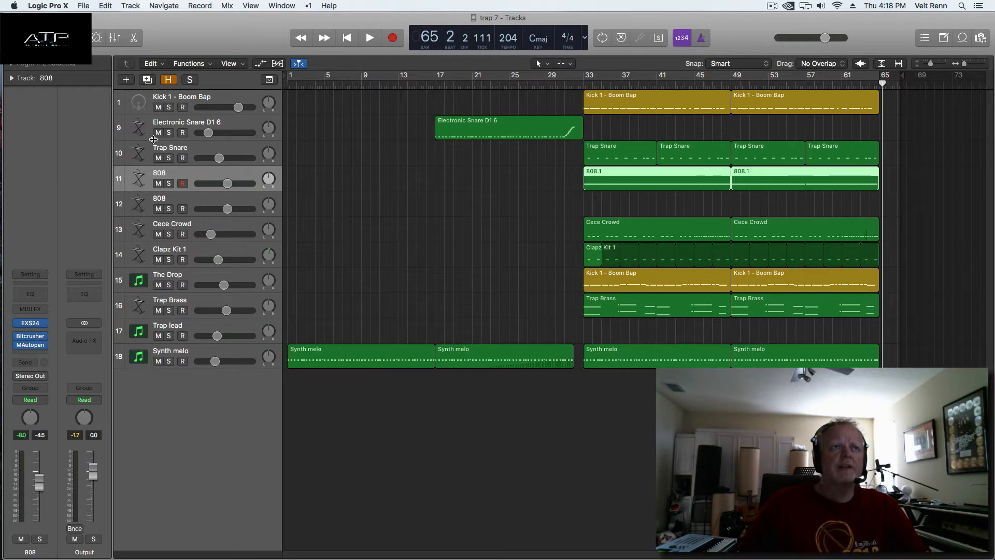
drag(158, 183, 165, 407)
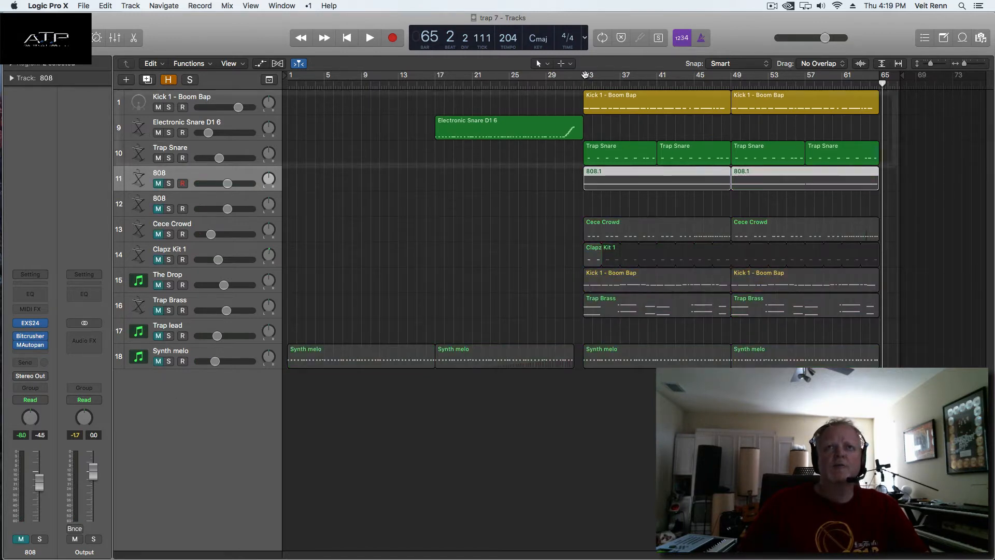
drag(579, 84, 731, 89)
key(space)
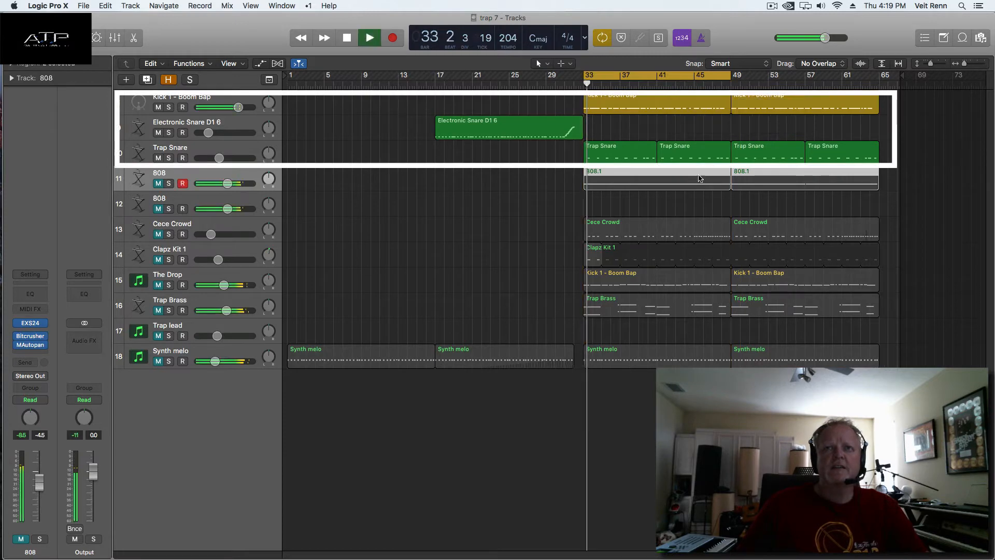
Step: Unmute both 808 tracks and mute the 808.1 region that starts at bar 33
click(197, 204)
click(277, 179)
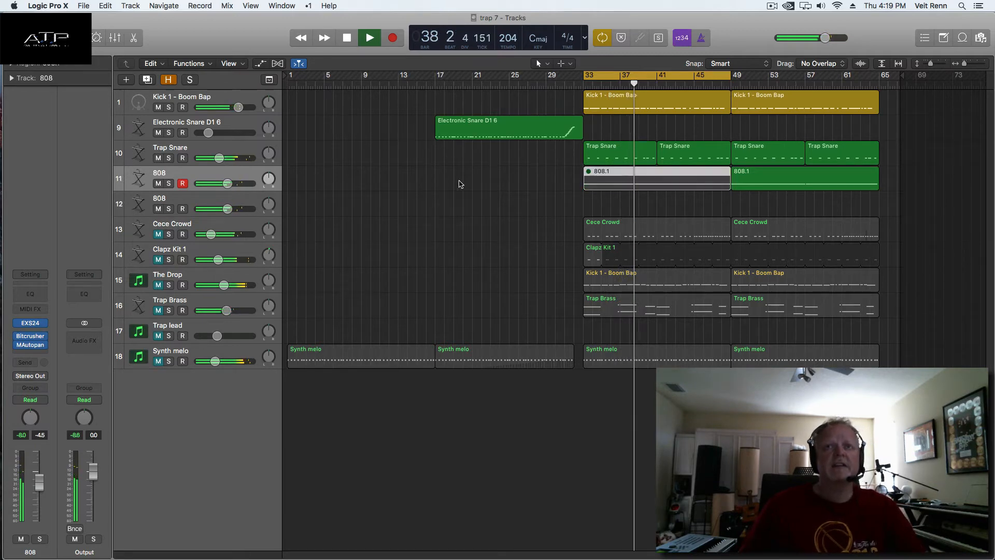
Step: Open Note Repeat for the empty second 808 track and review the maximum rate choices for the modulation wheel
click(197, 199)
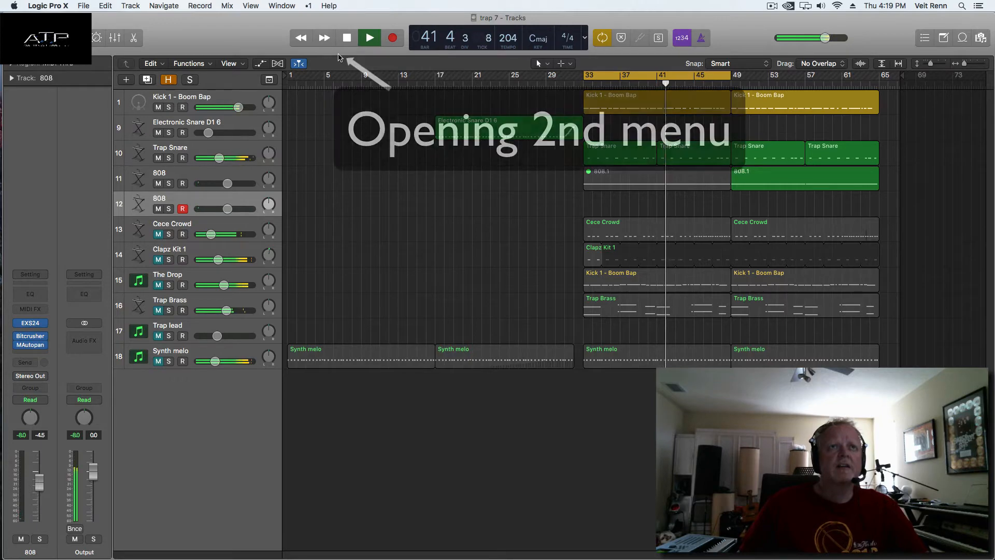
drag(337, 53, 338, 80)
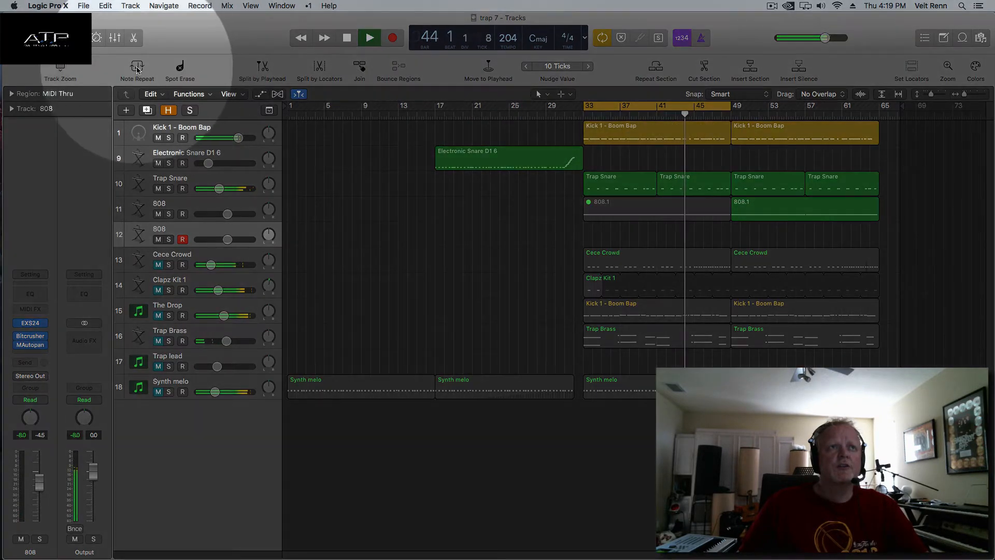
click(137, 67)
drag(282, 290, 463, 193)
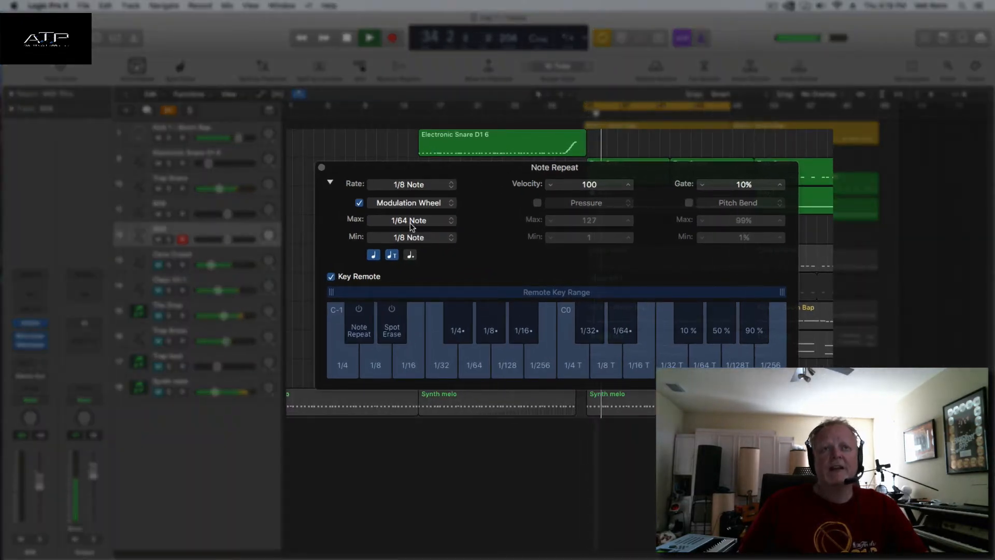
click(411, 221)
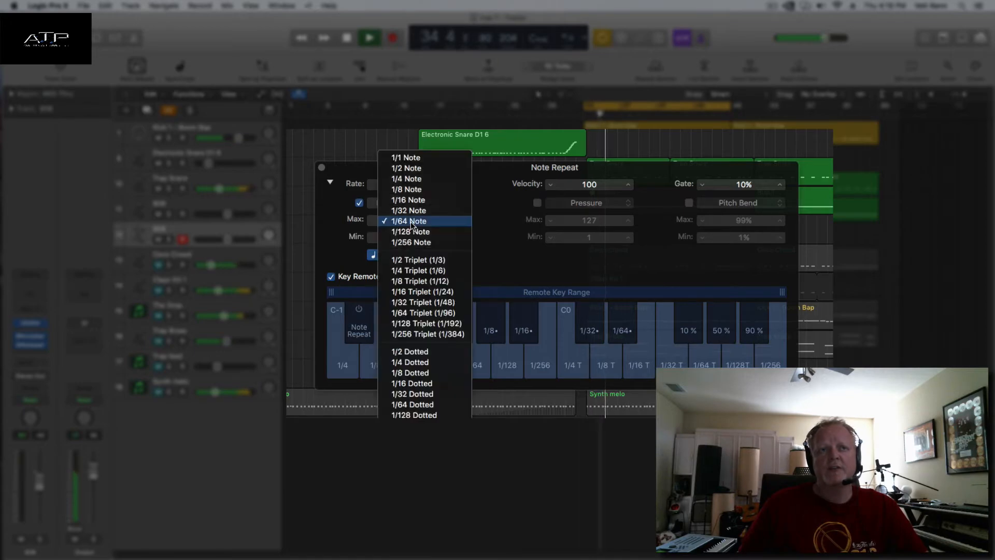
click(497, 231)
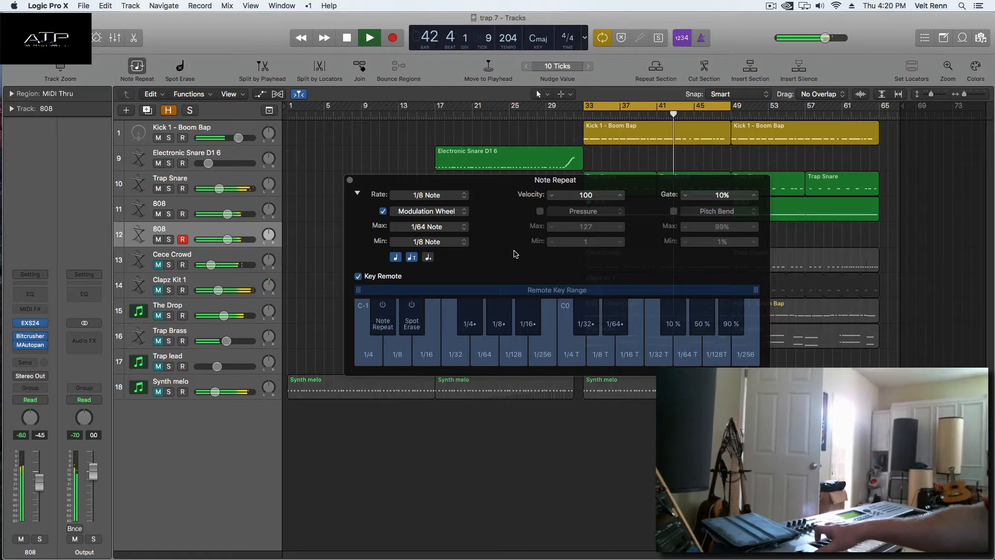
key(space)
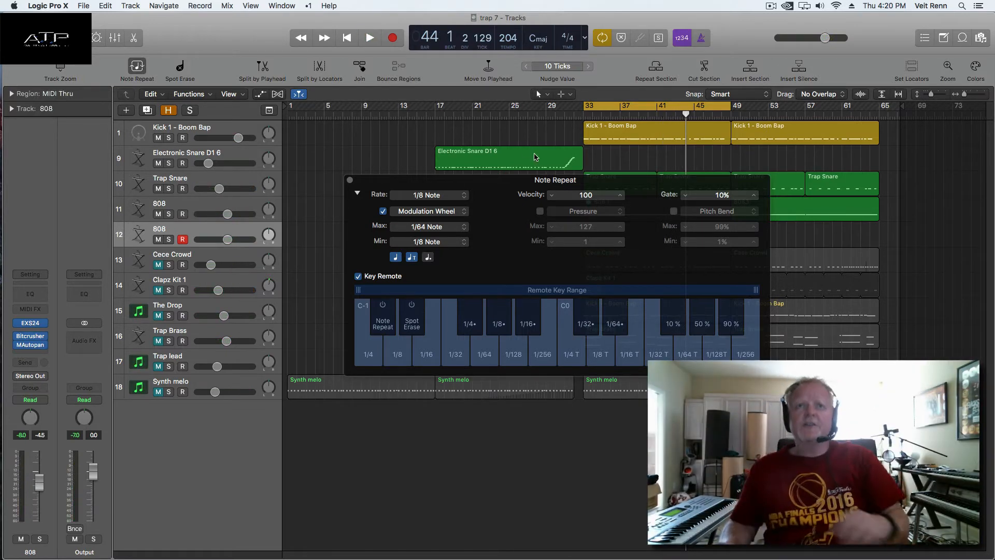
Step: Widen the cycle to about bars 31 to 52 and record an 808 part with Note Repeat on the second 808 track
drag(574, 108, 760, 110)
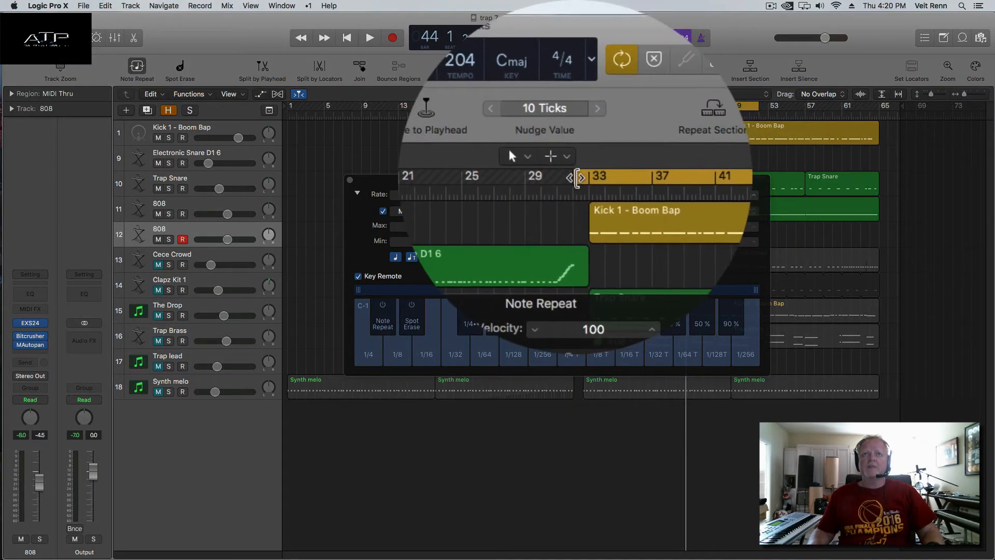
drag(575, 108, 567, 108)
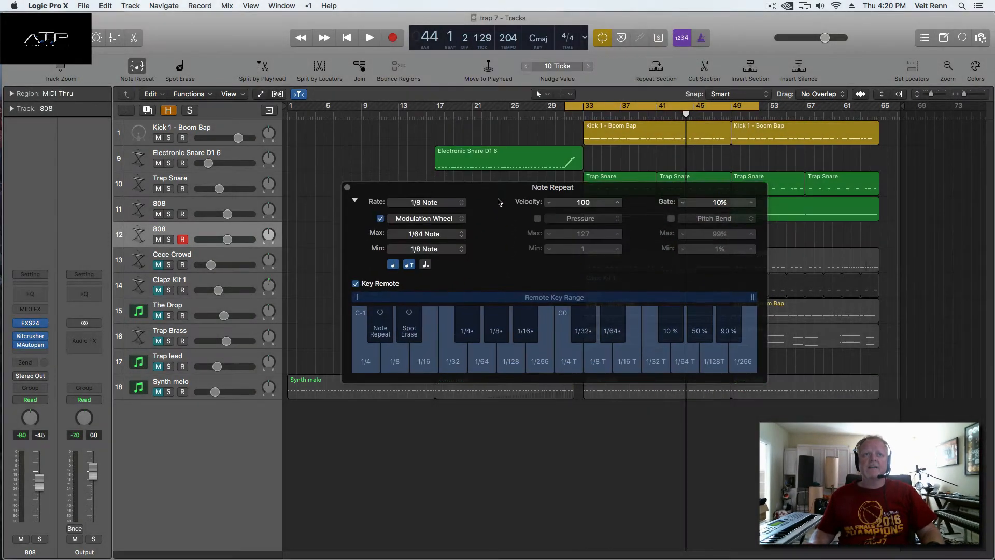
drag(500, 203, 503, 366)
key(space)
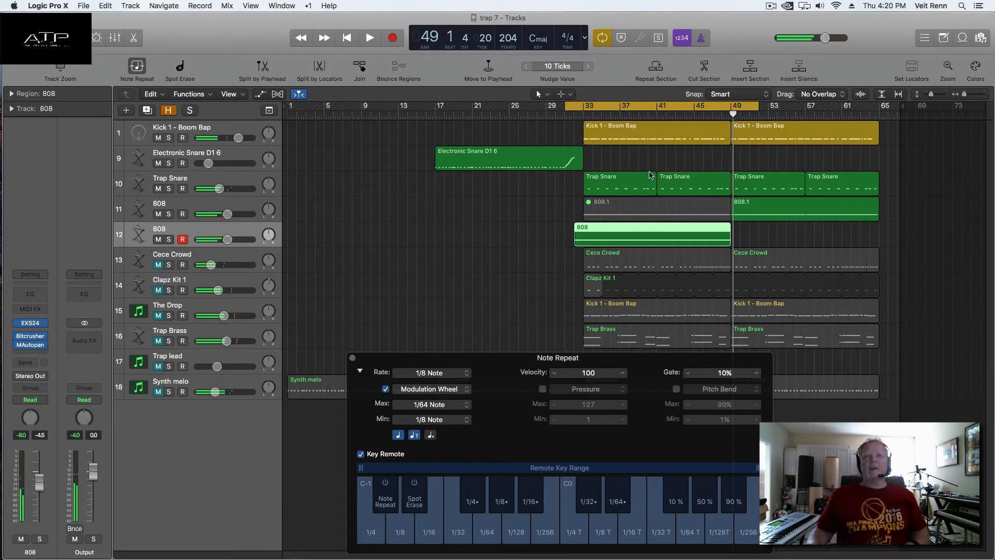
key(space)
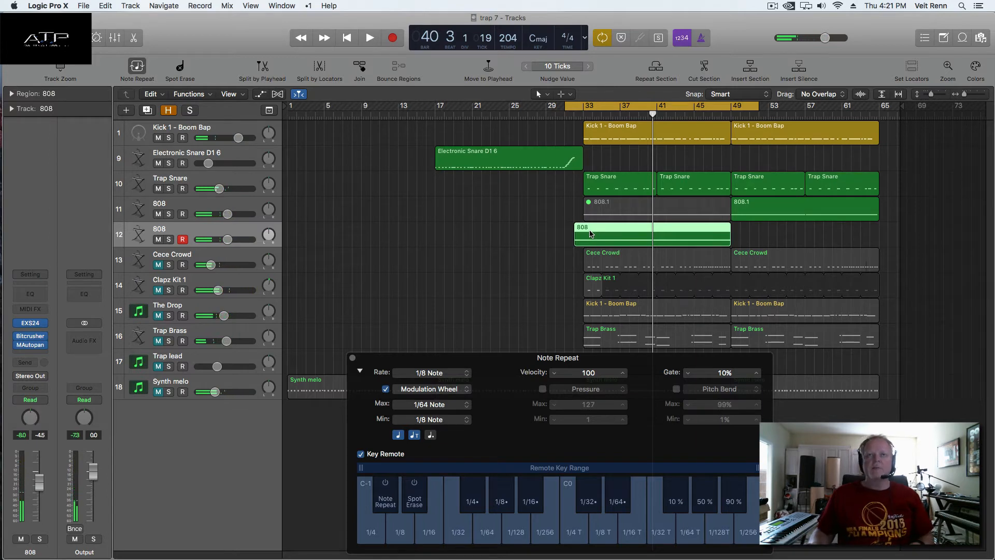
Step: Turn off the cycle and audition the Electronic Snare D1 6 roll from bar 31 with its track selected
drag(531, 337, 506, 332)
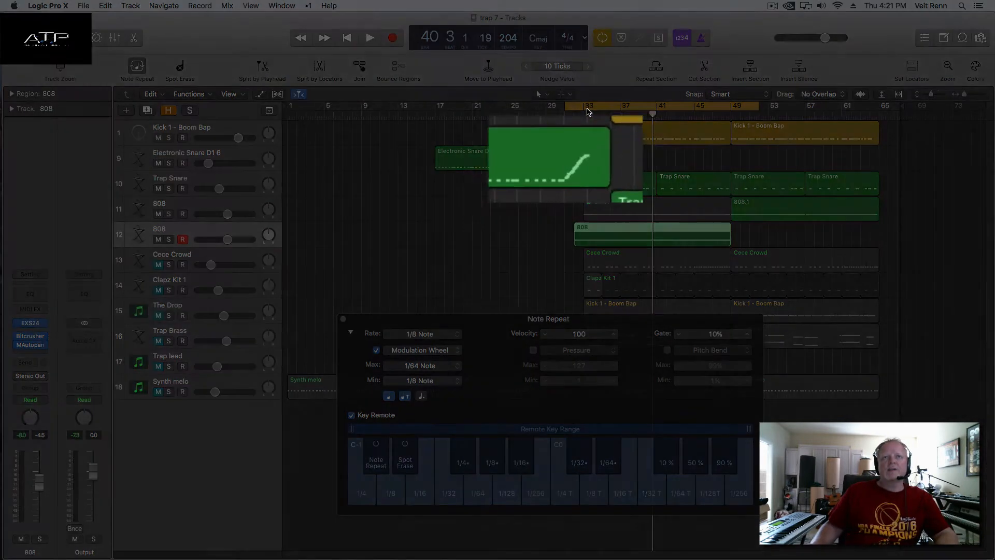
click(576, 105)
click(566, 115)
key(space)
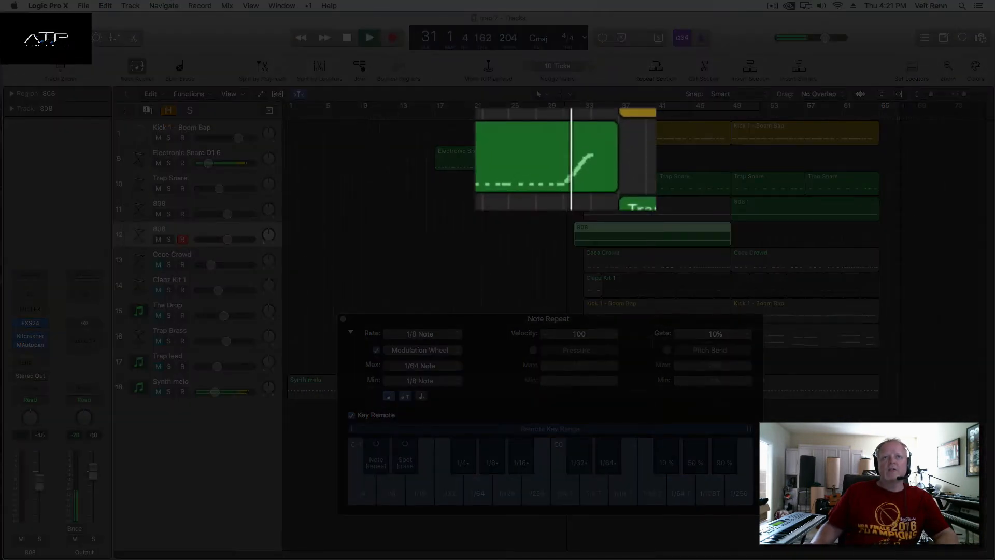
click(240, 151)
key(space)
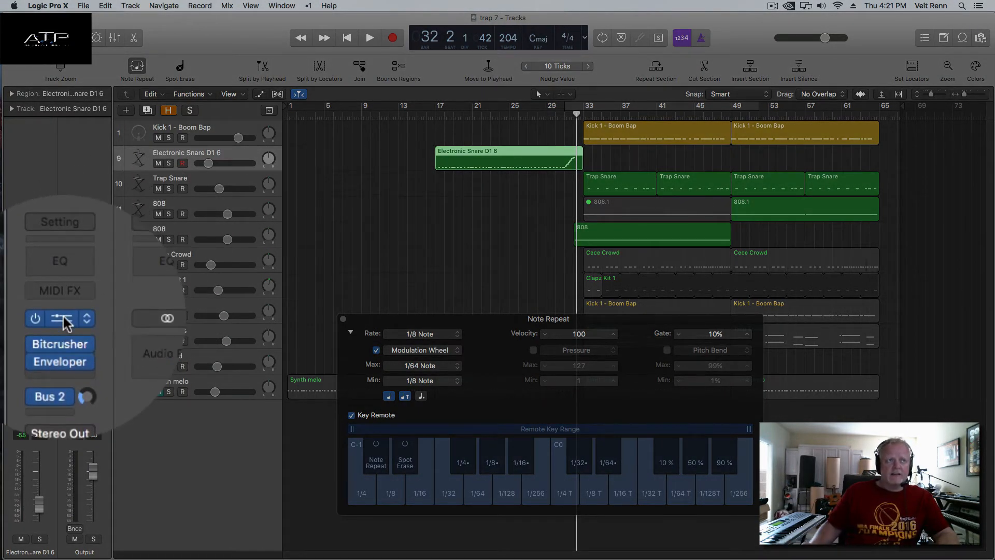
Step: Browse the factory electronic snares in the Electronic Snare D1 6 track's EXS24, and close the instrument and Note Repeat windows
click(63, 320)
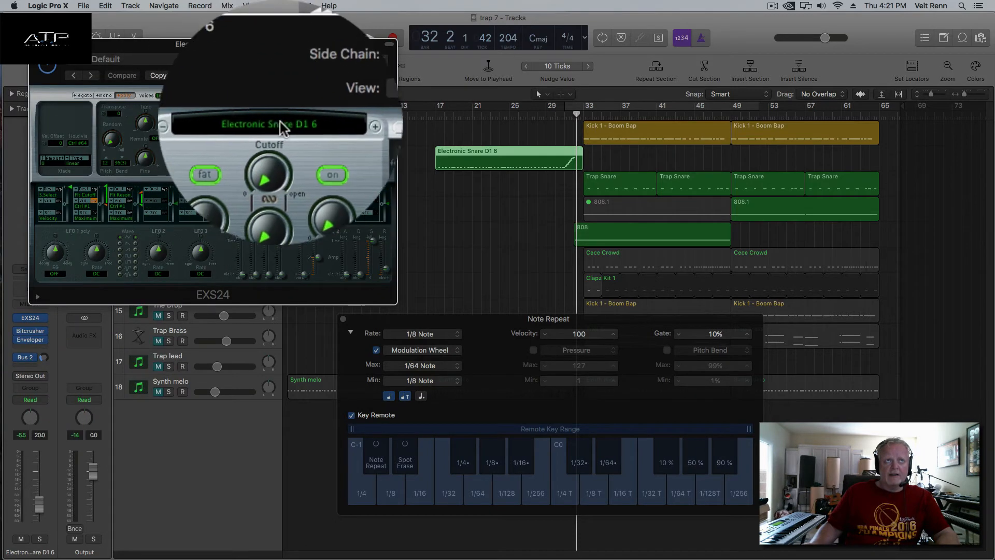
click(277, 122)
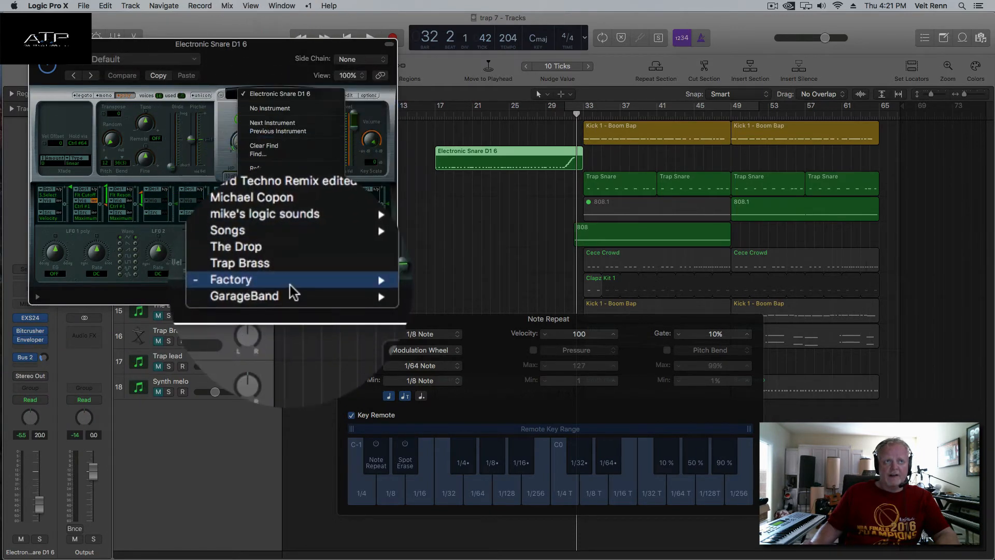
mouse_move(293, 282)
mouse_move(389, 302)
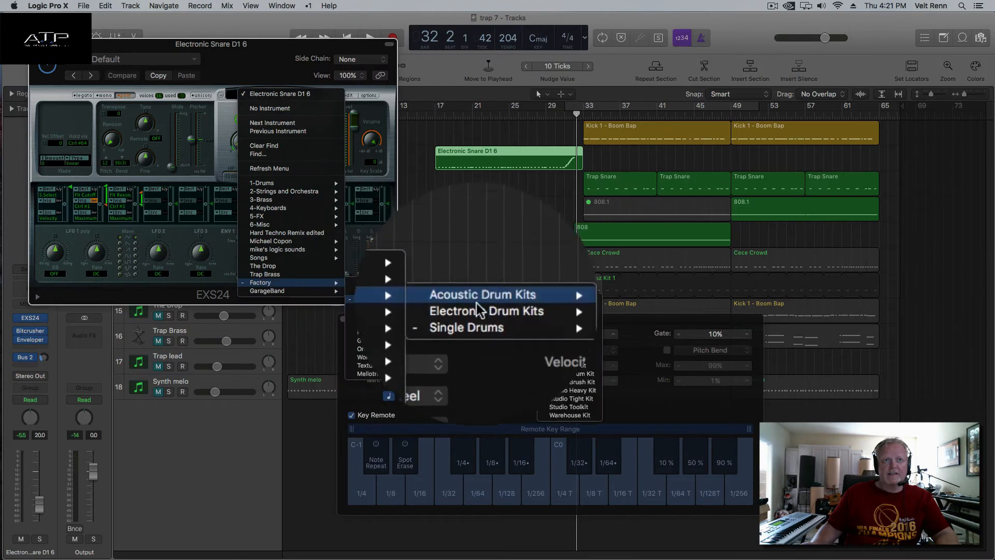
mouse_move(474, 317)
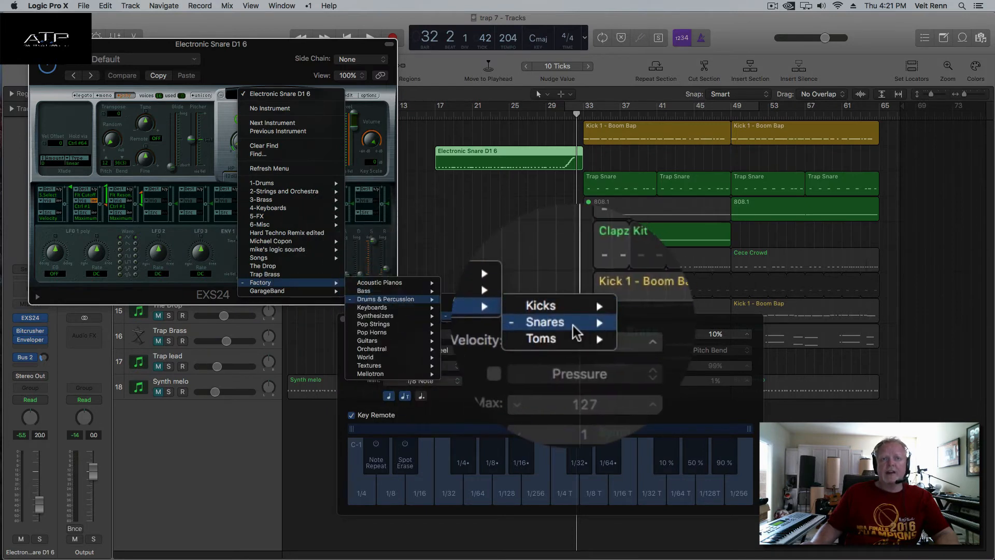
mouse_move(574, 325)
mouse_move(658, 332)
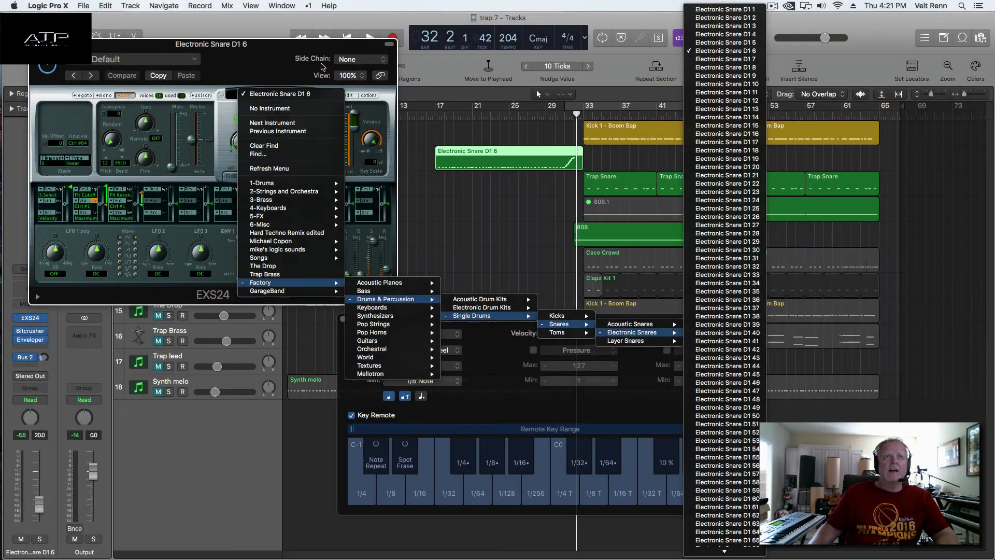
click(736, 95)
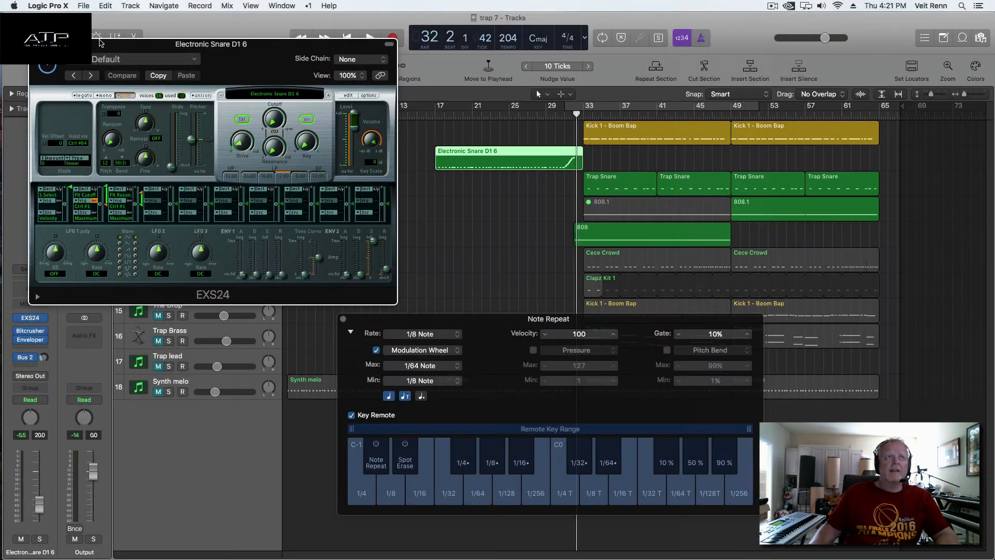
click(35, 44)
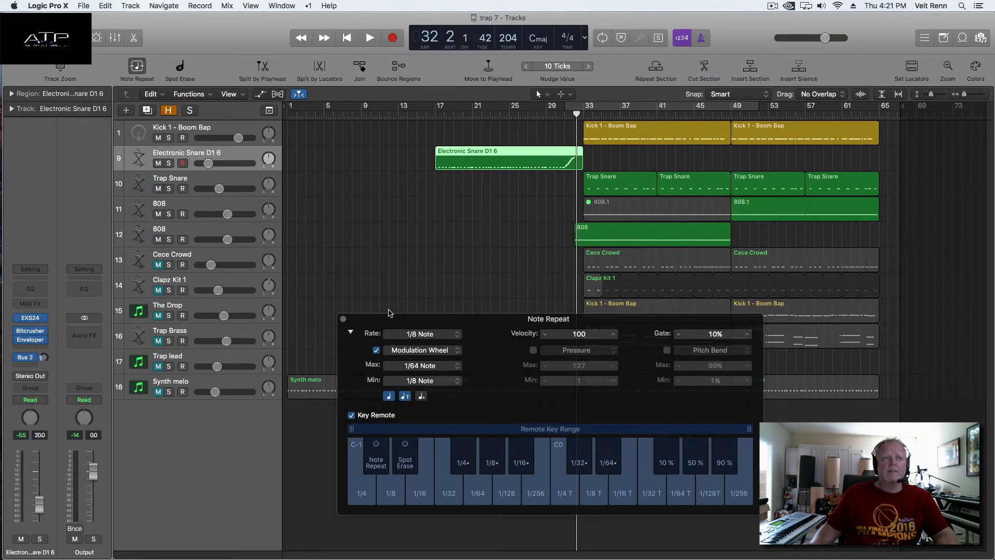
click(343, 319)
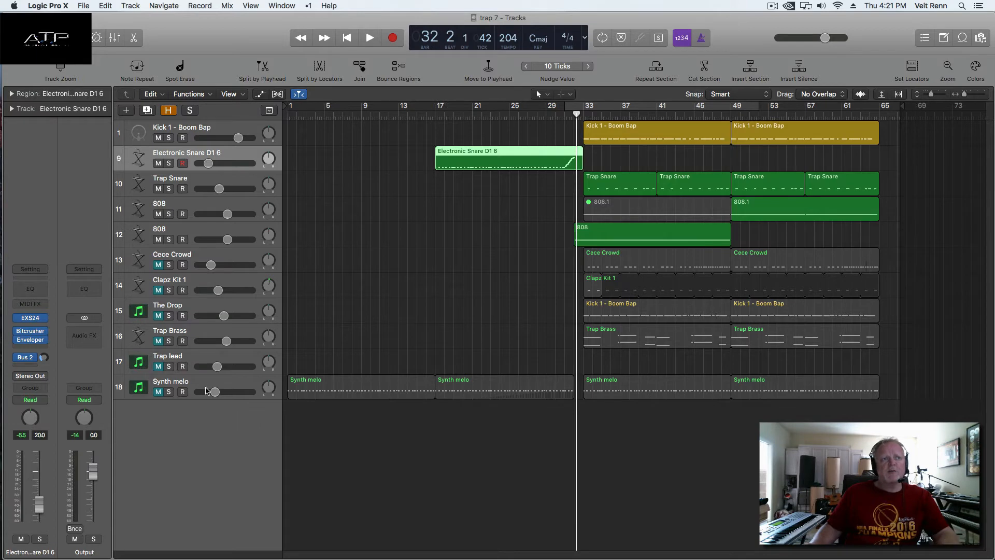
Step: Unmute the Synth melo track and all the muted tracks from Cece Crowd down to Trap lead
click(176, 393)
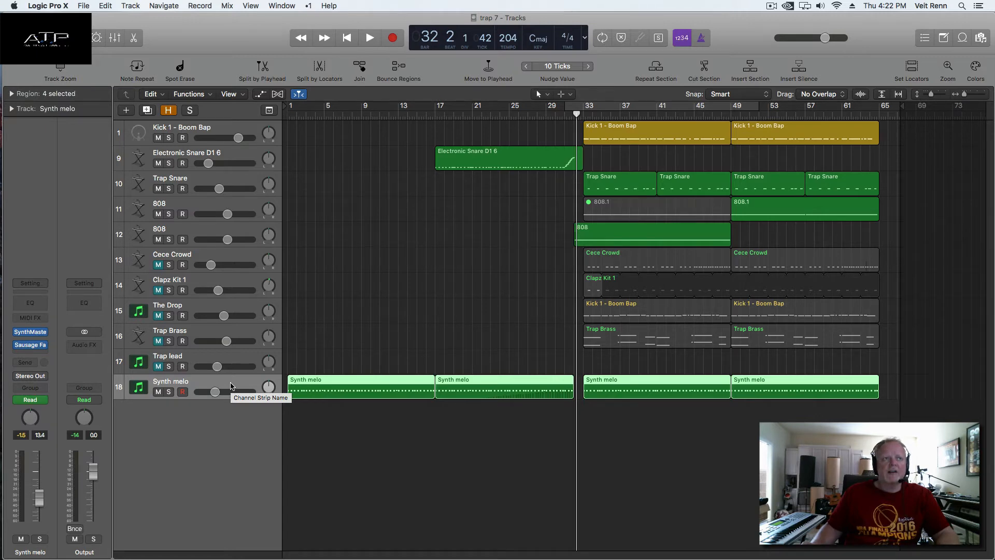
click(235, 257)
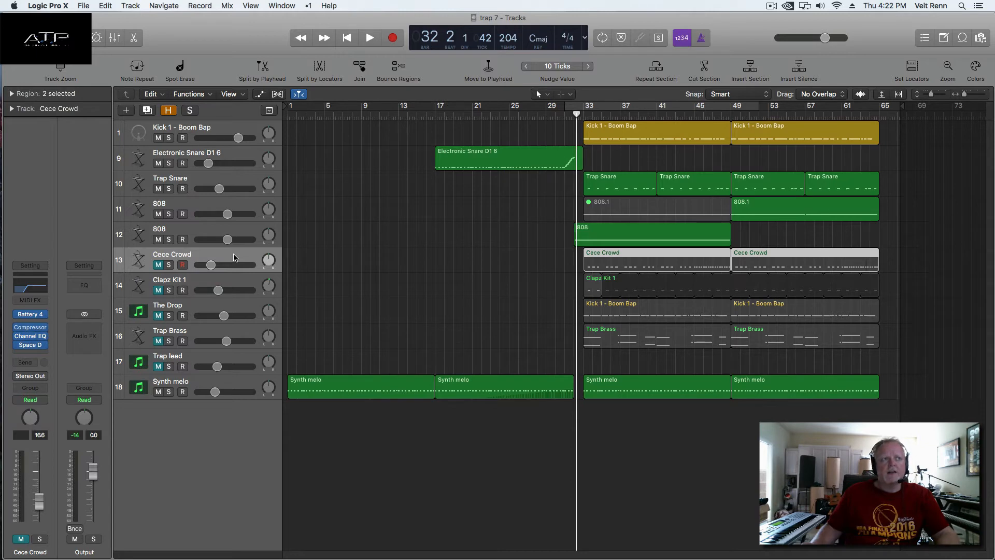
drag(160, 265, 159, 352)
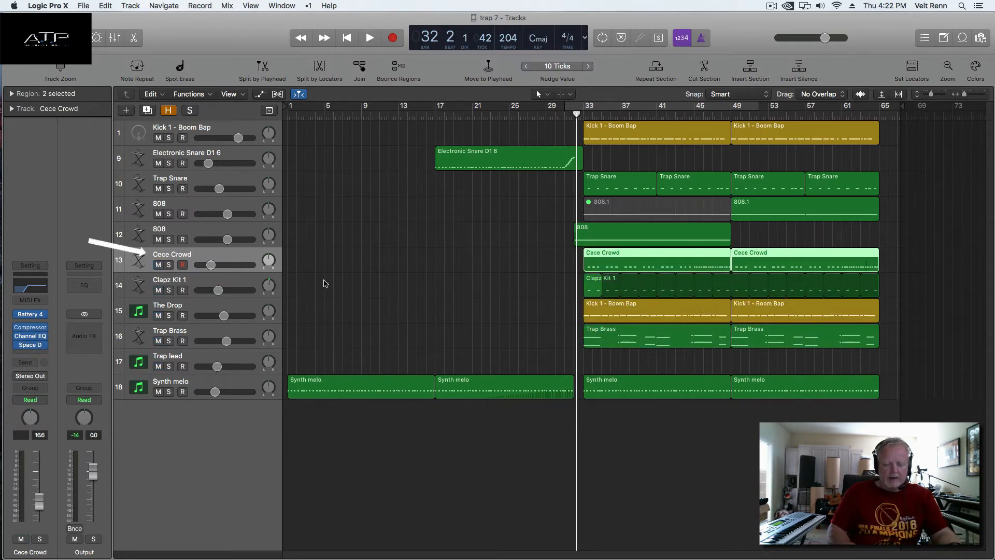
Step: Audition the Cece Crowd part from bar 33 in solo, skip ahead to about bar 45, and turn its solo off again
key(period)
click(182, 265)
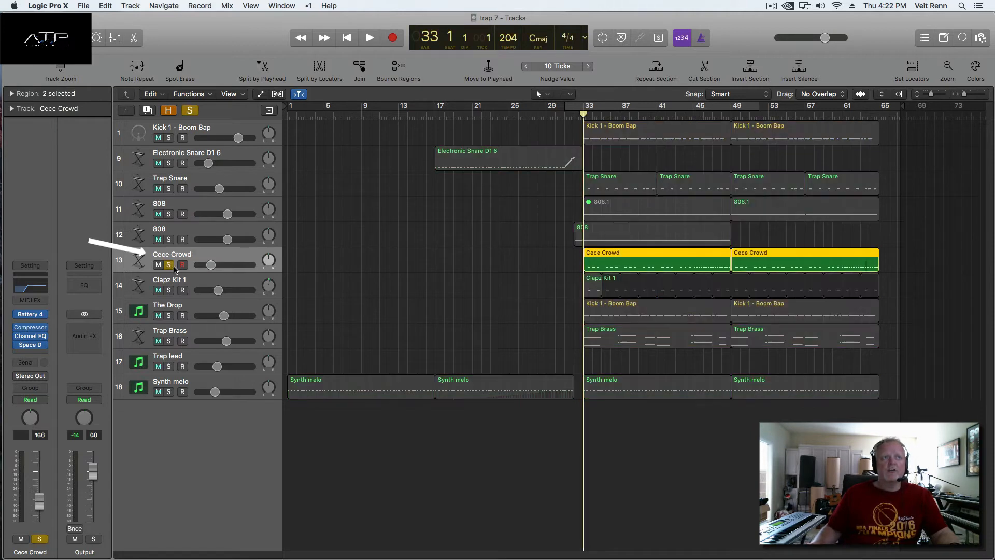
key(space)
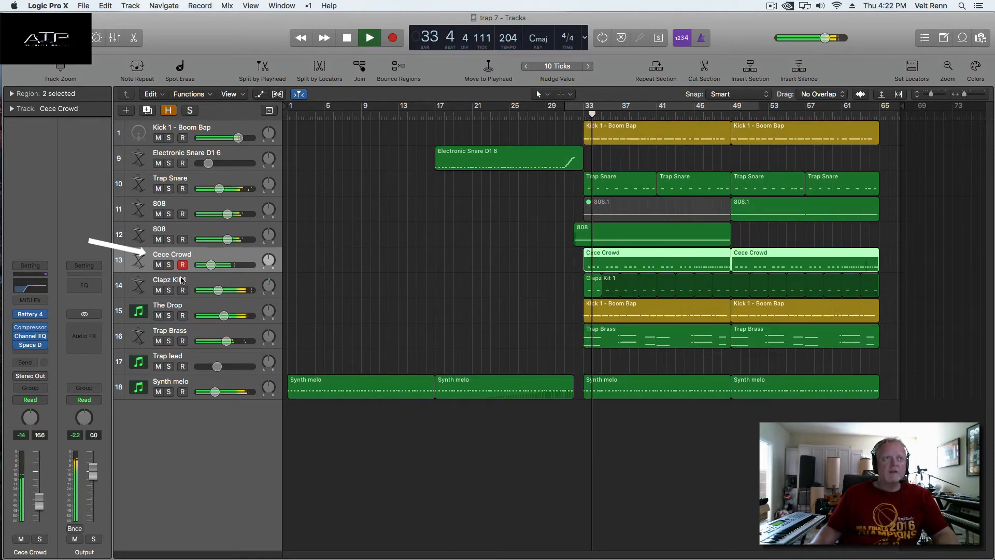
key(s)
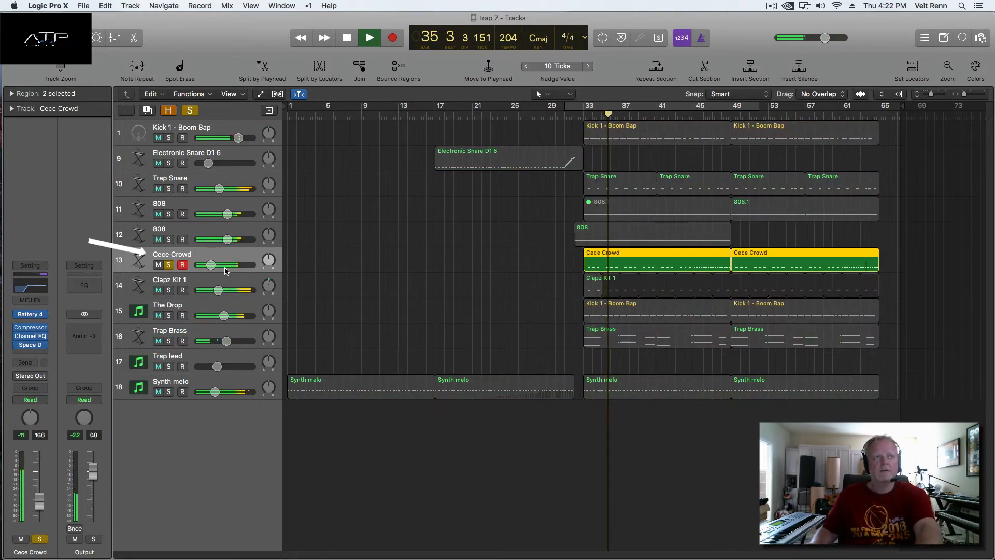
click(169, 264)
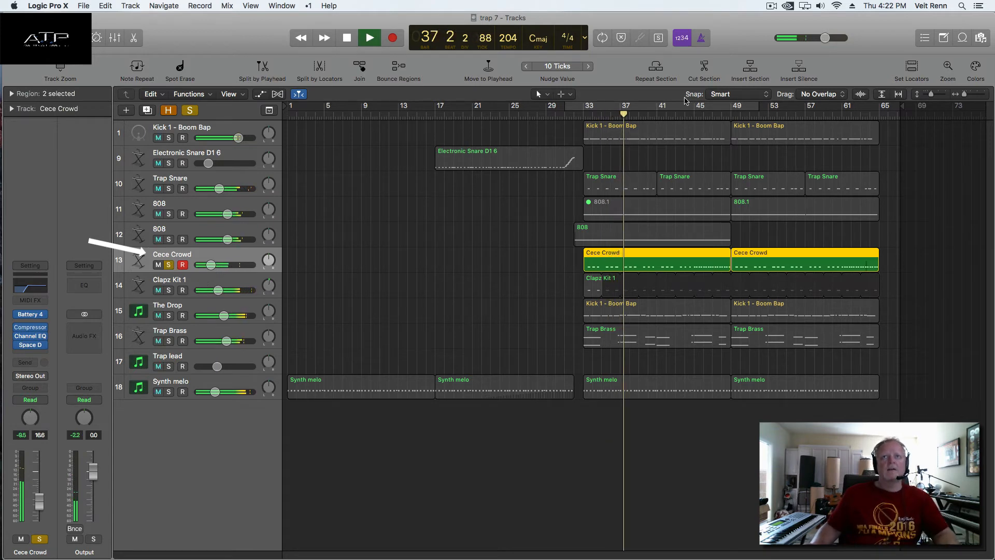
click(693, 115)
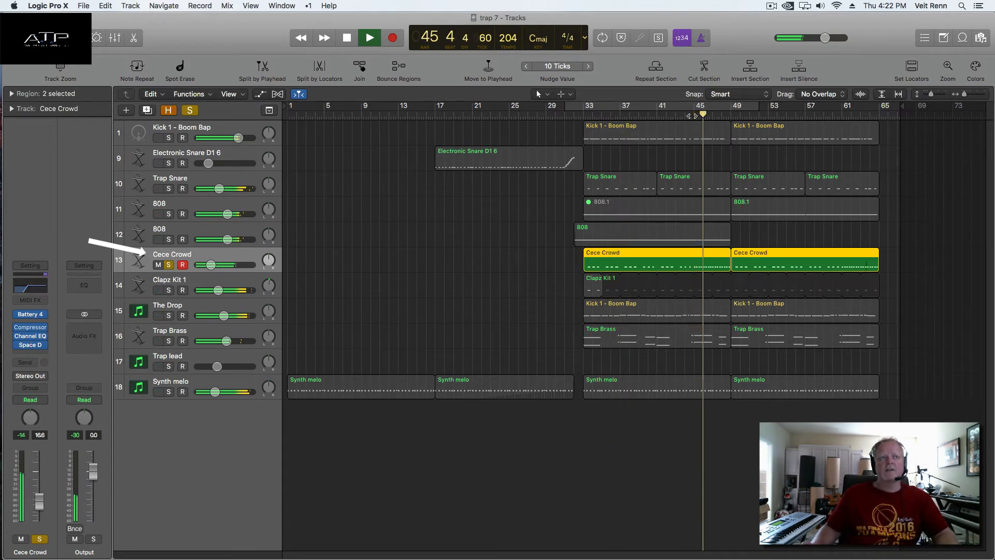
click(169, 265)
key(space)
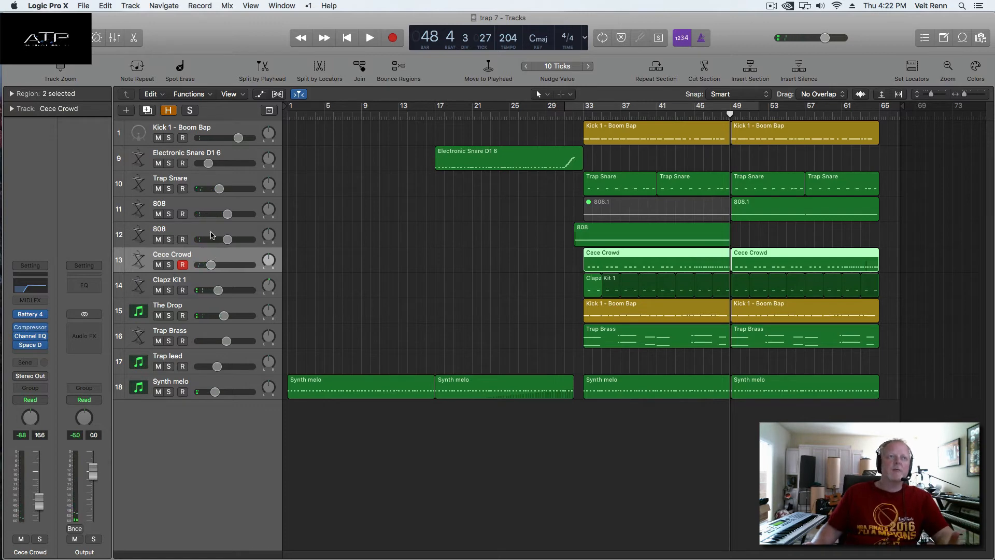
Step: Set a cycle over bars 33 to 65 and audition The Drop track in solo
click(218, 304)
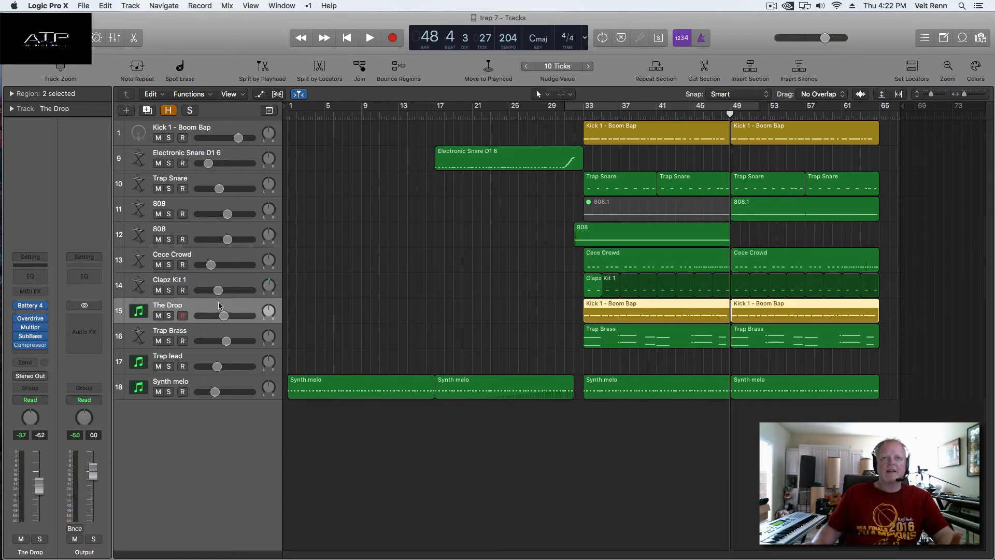
drag(584, 106, 886, 106)
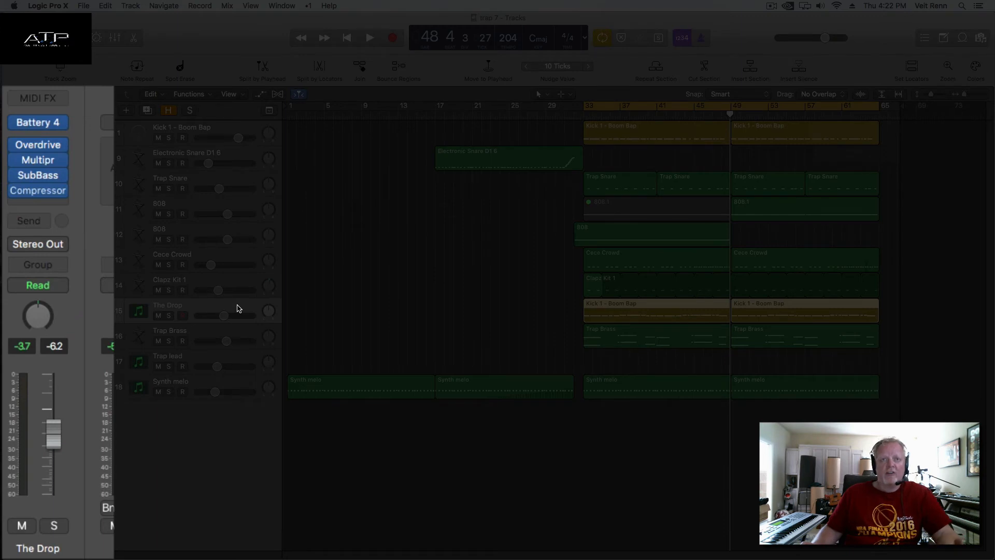
click(168, 316)
key(space)
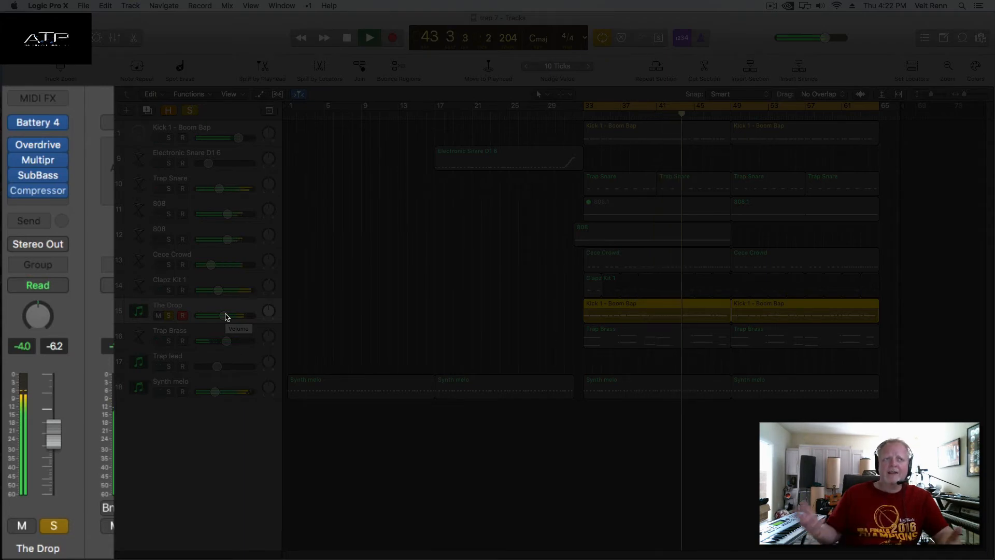
key(space)
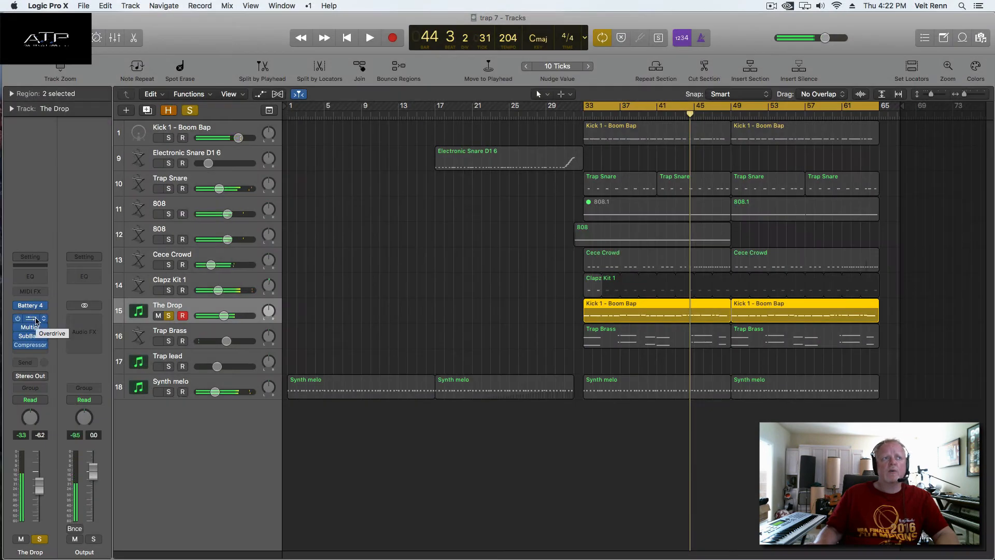
Step: Review the Overdrive, Multipressor, SubBass and Compressor settings on The Drop track
click(32, 320)
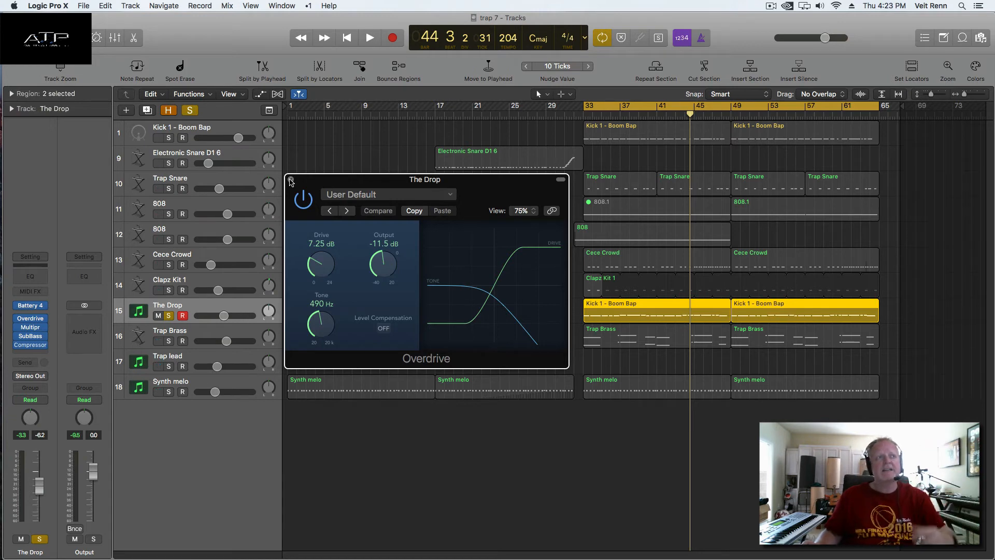
click(291, 179)
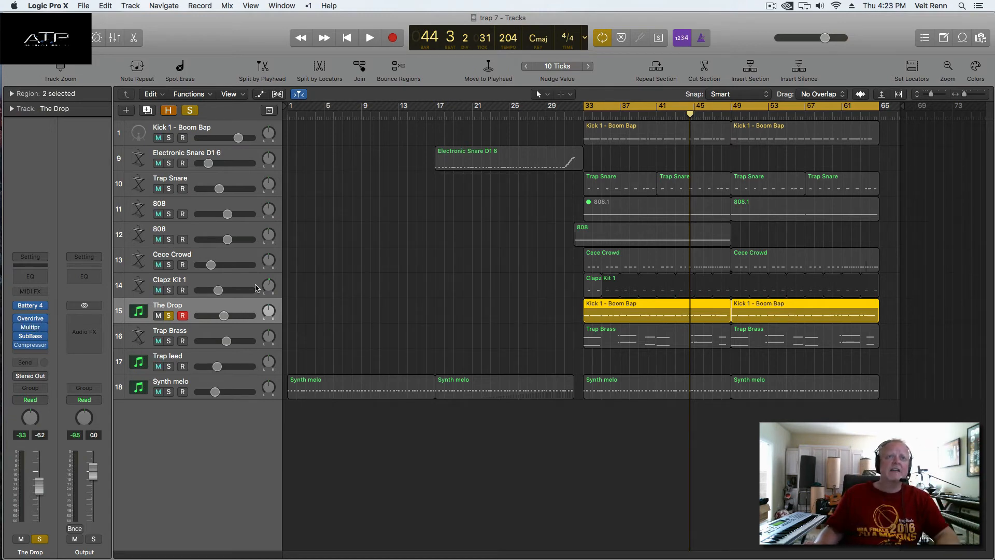
drag(5, 528, 675, 149)
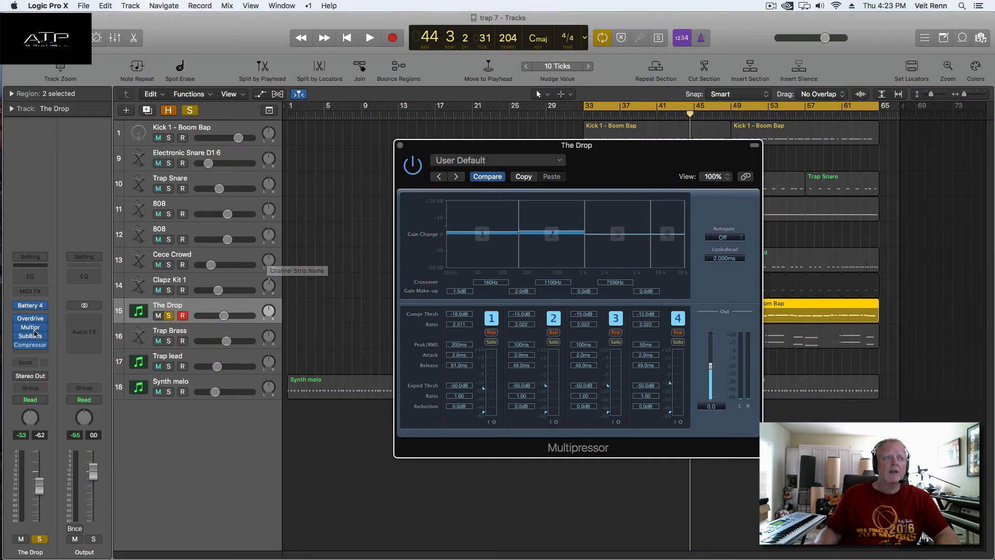
click(33, 336)
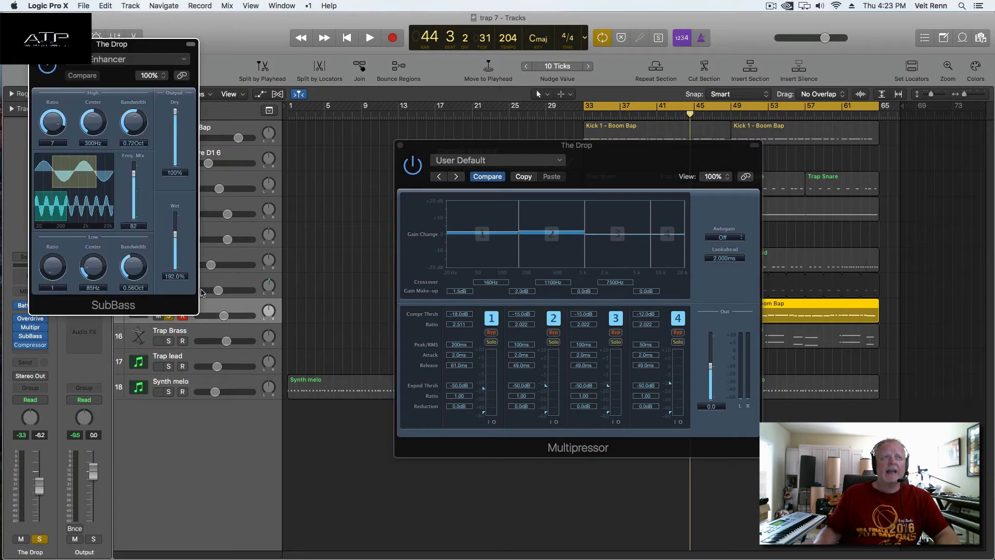
drag(137, 44, 315, 23)
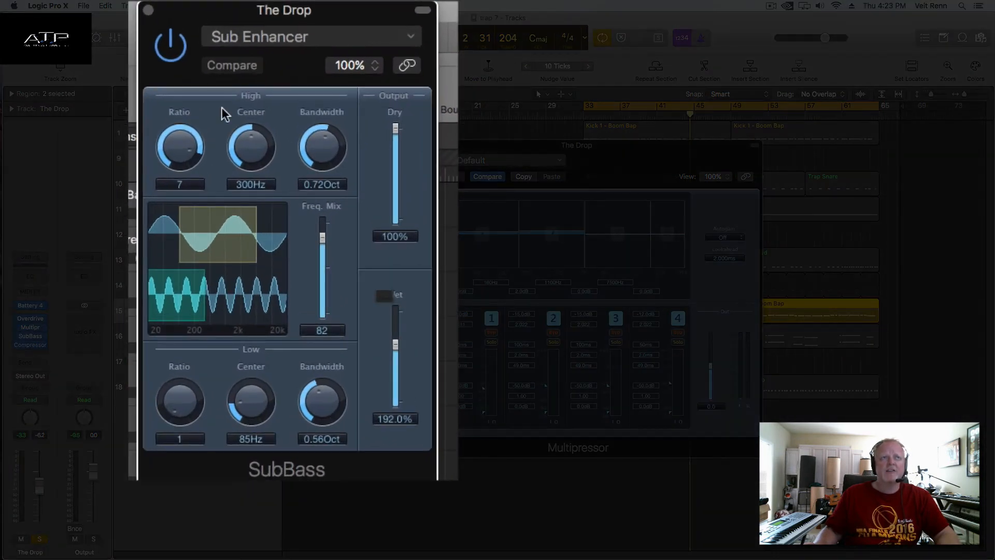
click(148, 9)
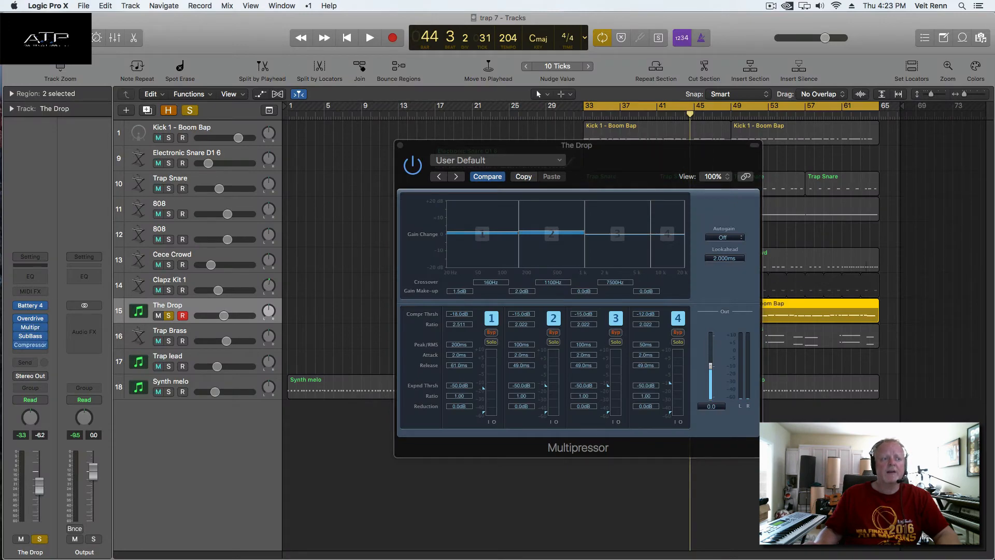
drag(460, 195, 517, 119)
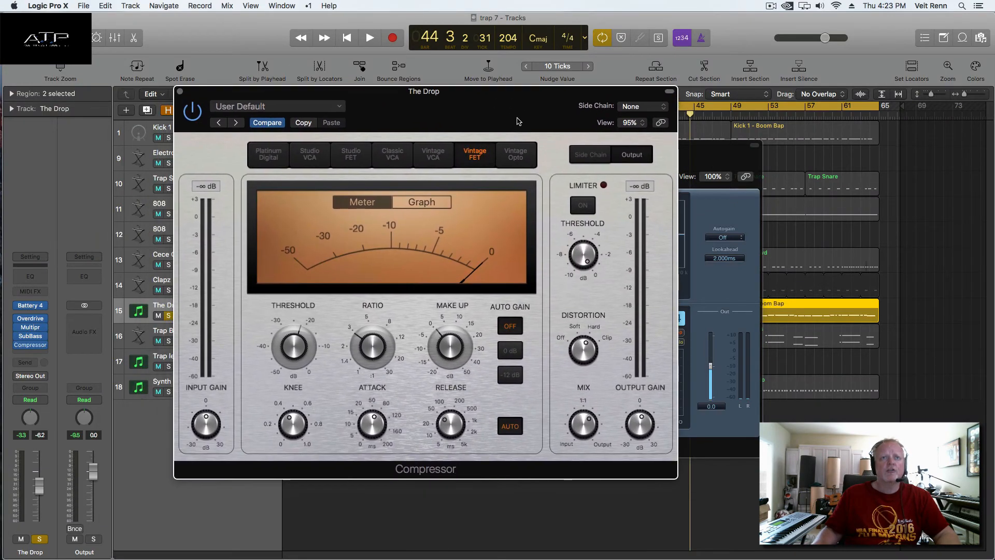
Step: Play The Drop in solo and compare its sound with the Compressor, SubBass and Multipressor bypassed
key(space)
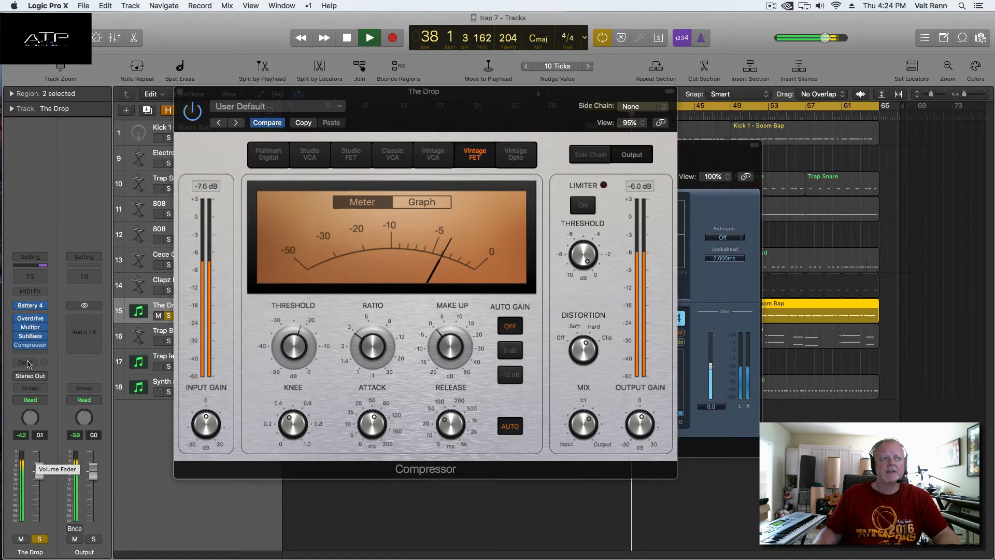
click(18, 344)
click(18, 336)
click(18, 327)
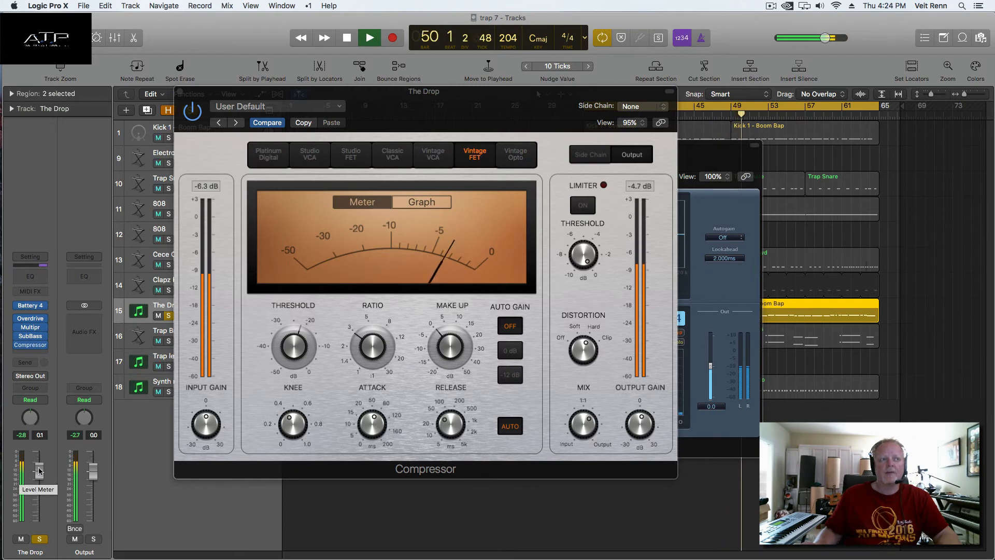
Step: Set The Drop track's volume to -1.3 dB, turn off its solo and close its plug-in windows
drag(39, 470, 41, 477)
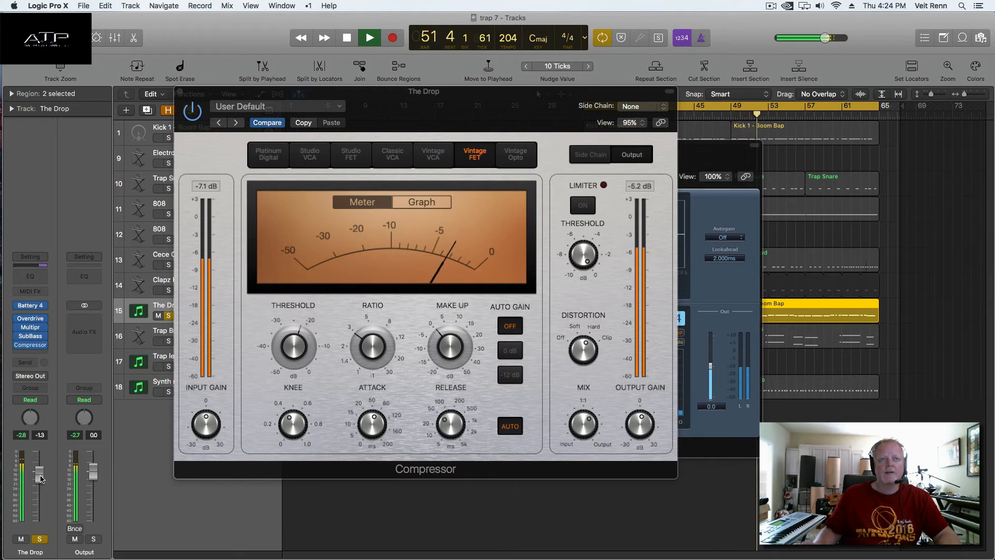
click(179, 91)
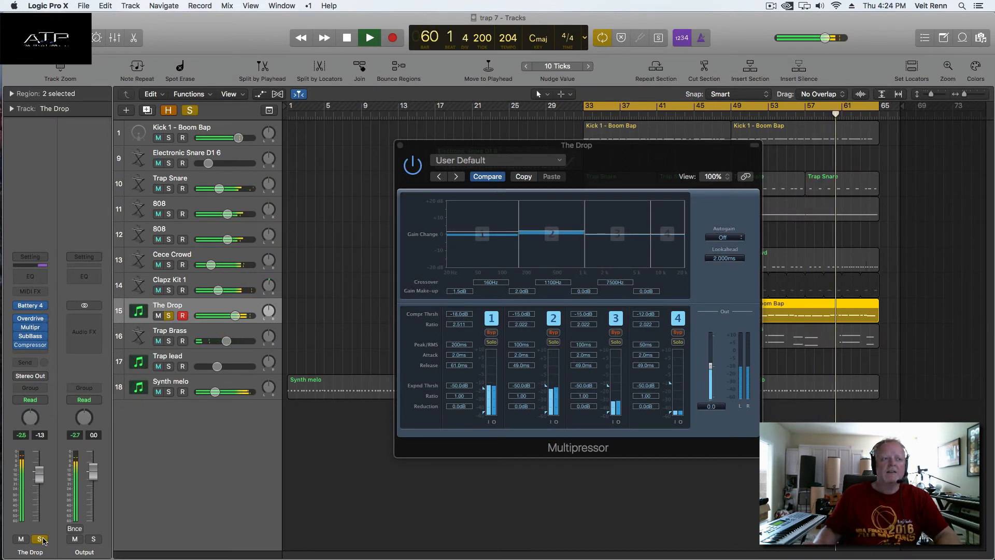
click(42, 540)
click(400, 146)
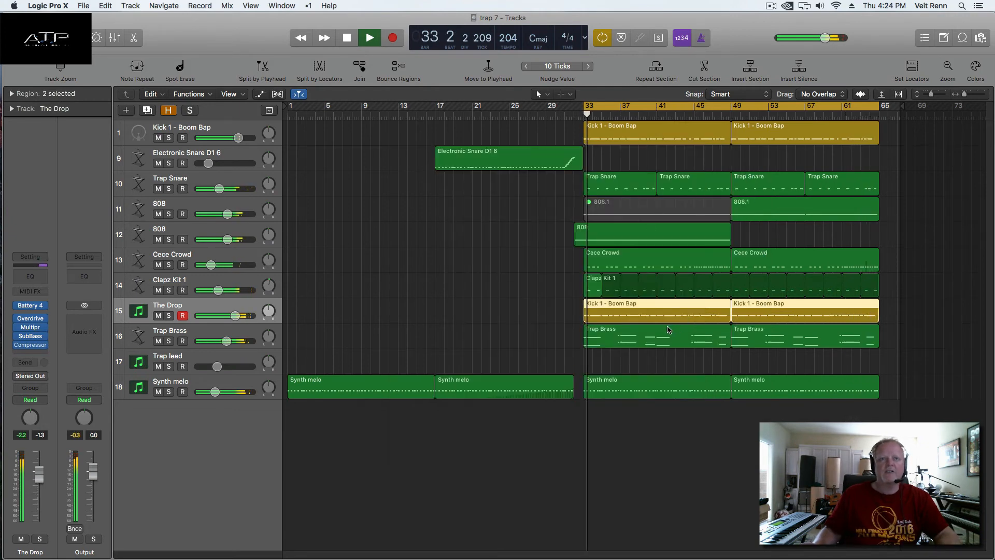
Step: Audition the Trap Brass track in solo during playback, and return to the full mix
click(226, 334)
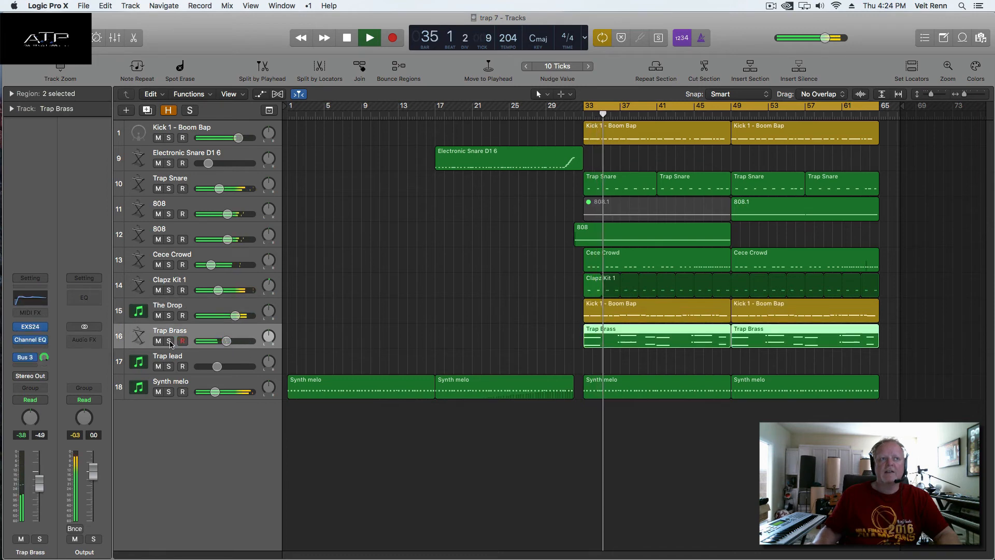
click(169, 341)
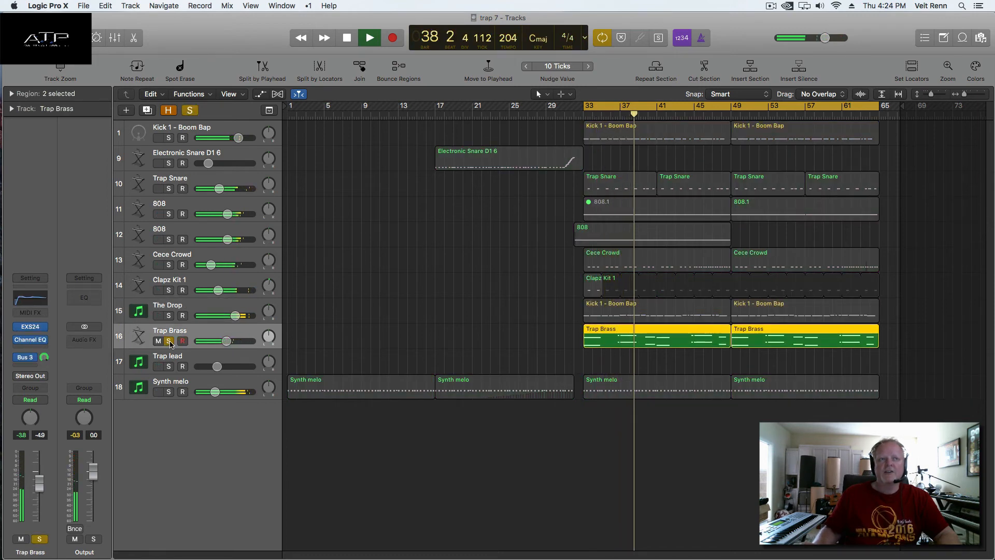
click(169, 342)
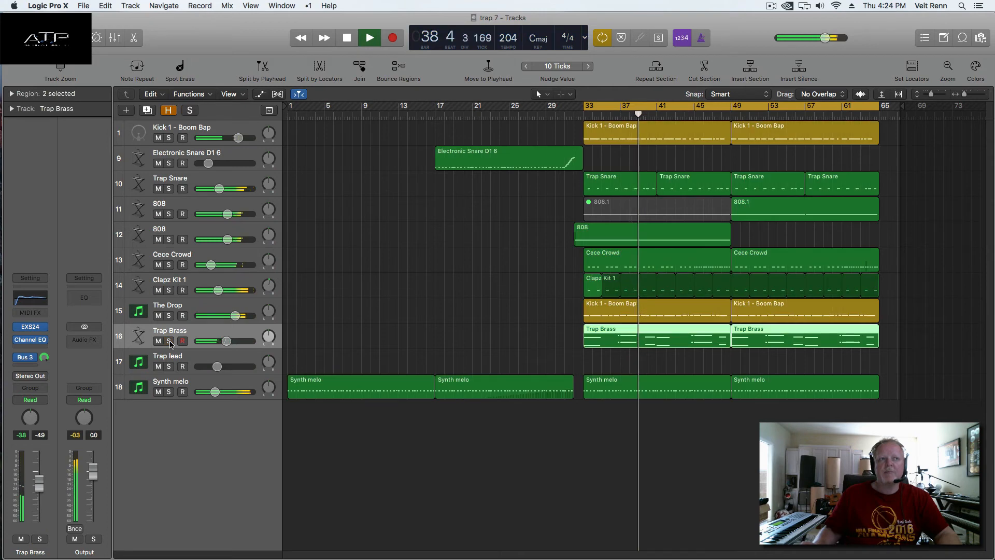
Step: Audition the Clapz Kit 1, Cece Crowd and Trap Snare tracks in solo one after another, and stop playback
click(193, 299)
click(169, 290)
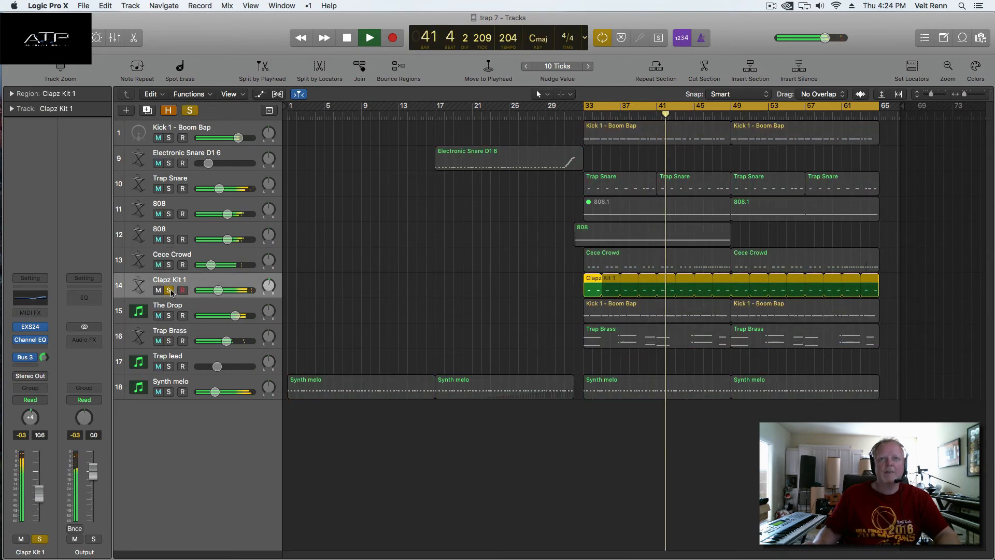
click(169, 290)
click(170, 265)
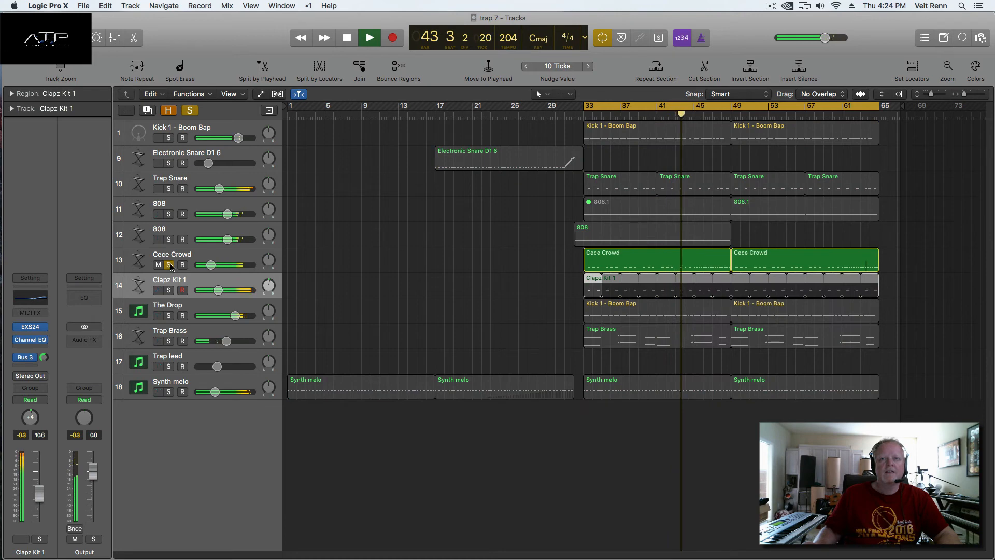
click(169, 264)
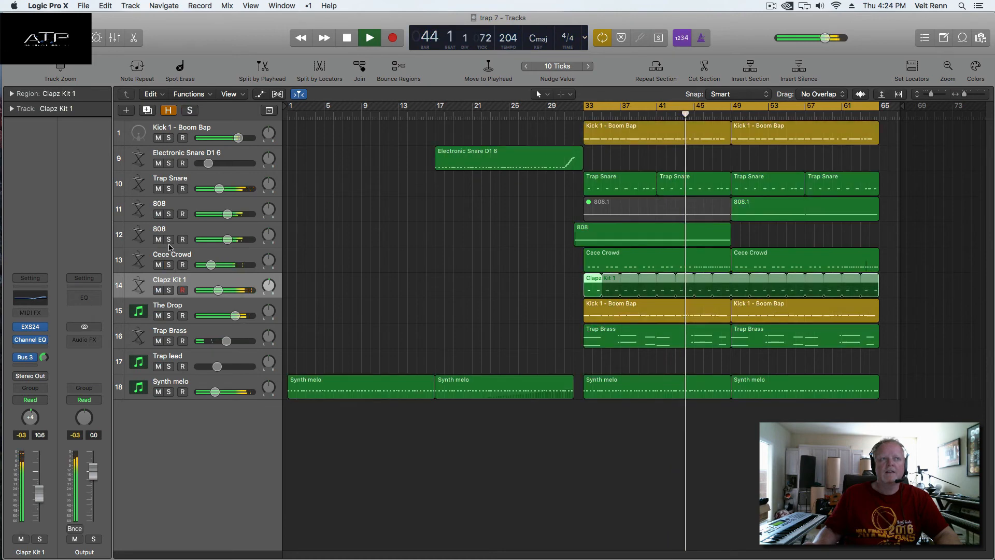
click(169, 188)
click(169, 188)
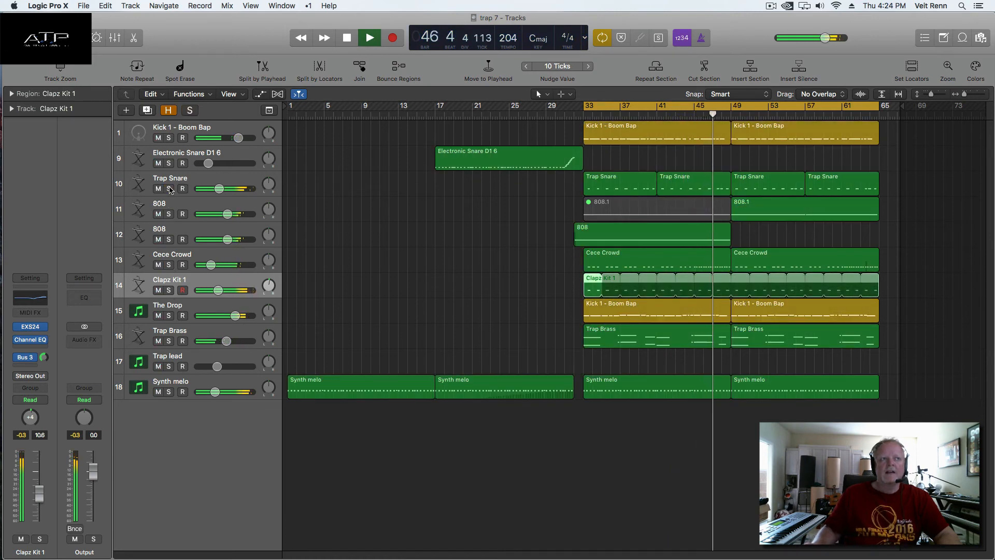
key(space)
Step: Examine the Space Designer reverb on Aux 3 that the Clapz Kit 1 track's Bus 3 send feeds, and close it
click(29, 359)
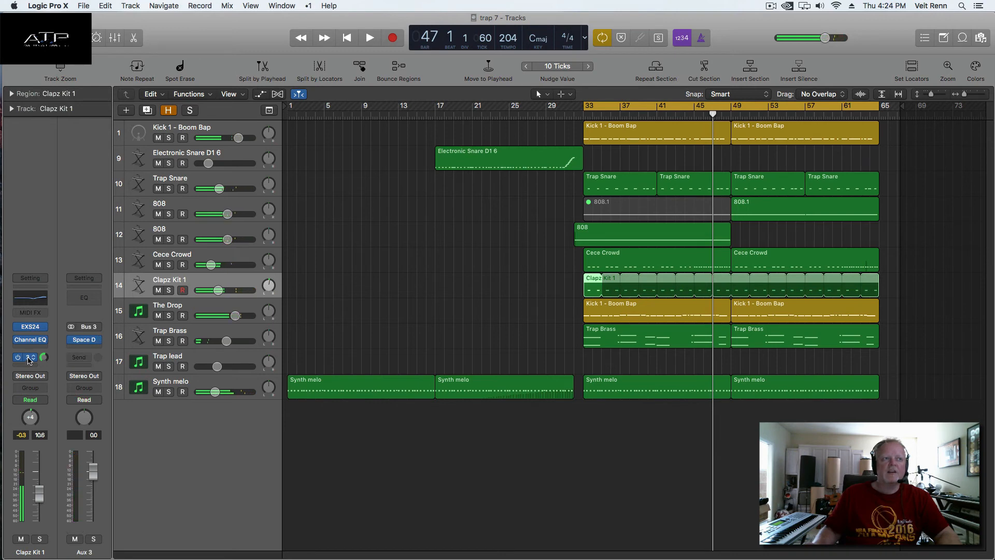
click(85, 341)
drag(278, 45, 582, 45)
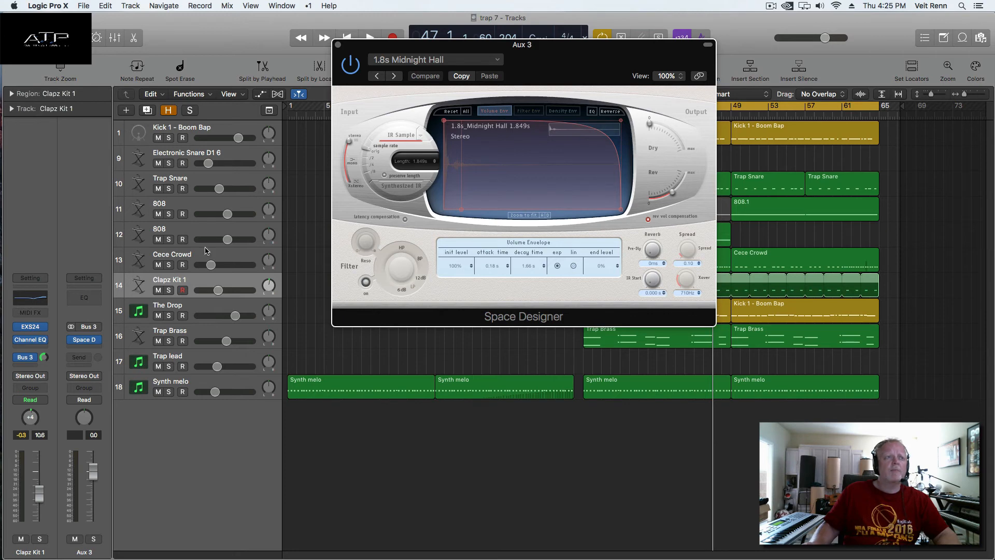
click(86, 338)
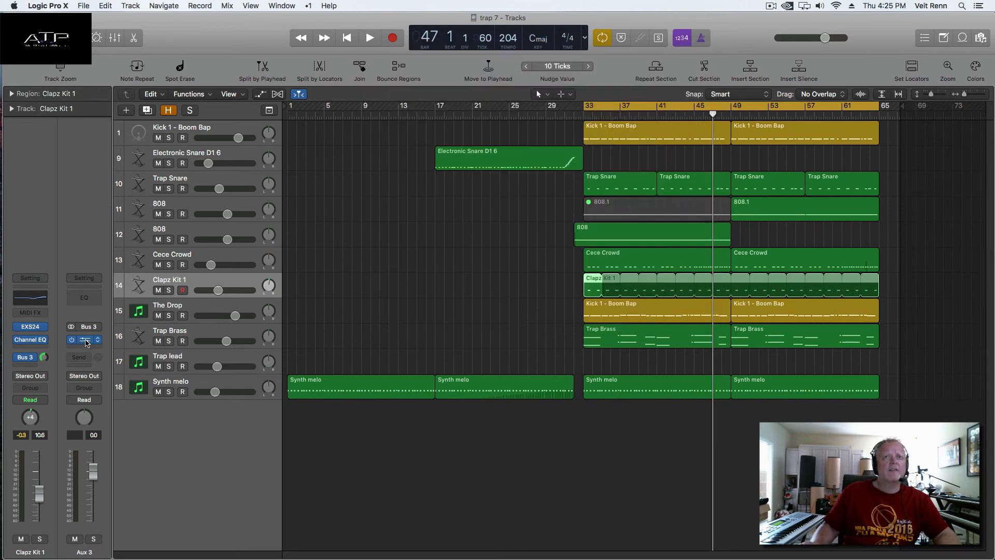
Step: Show the Space Designer reverb on Aux 3, and open the one on Aux 4 fed by the Trap Snare track's Bus 4 send
click(86, 340)
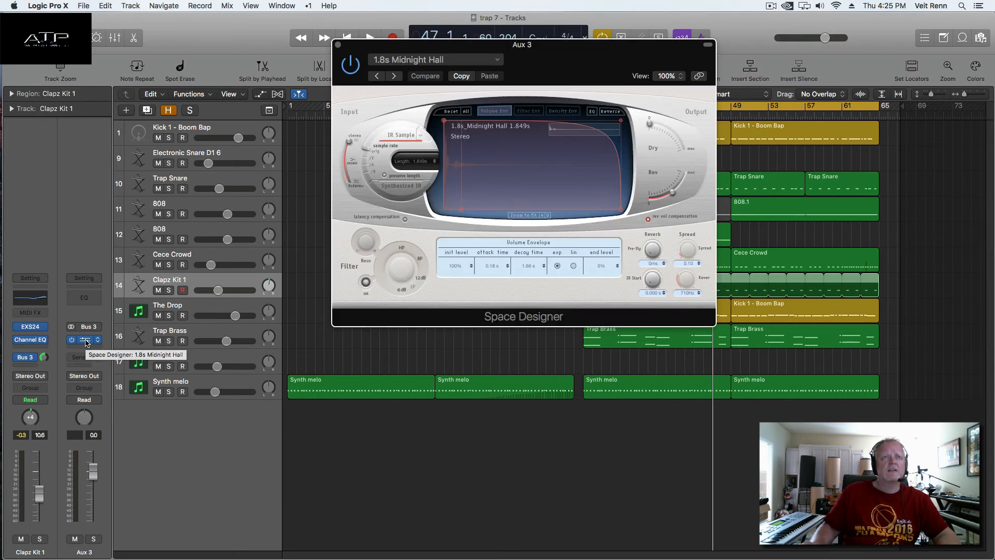
click(203, 181)
click(29, 359)
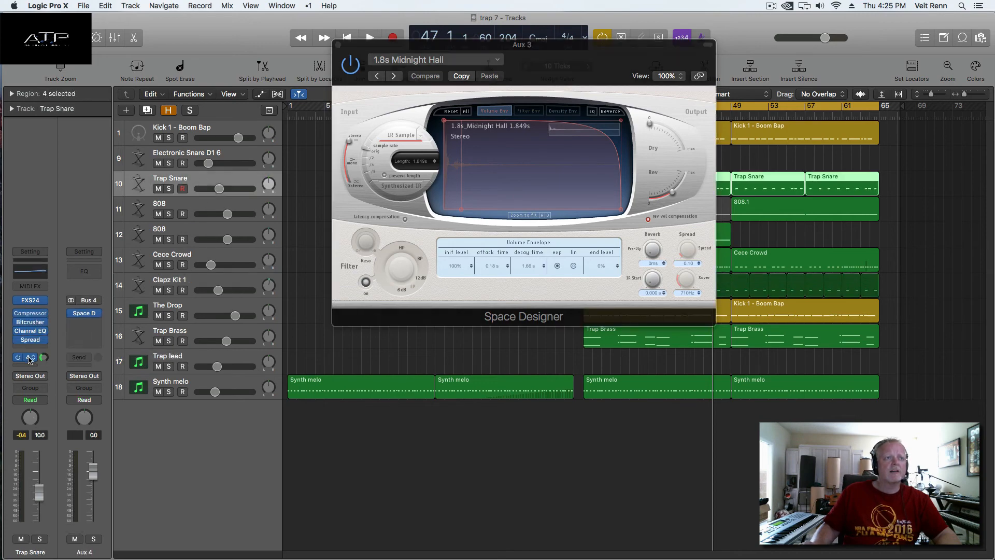
click(82, 313)
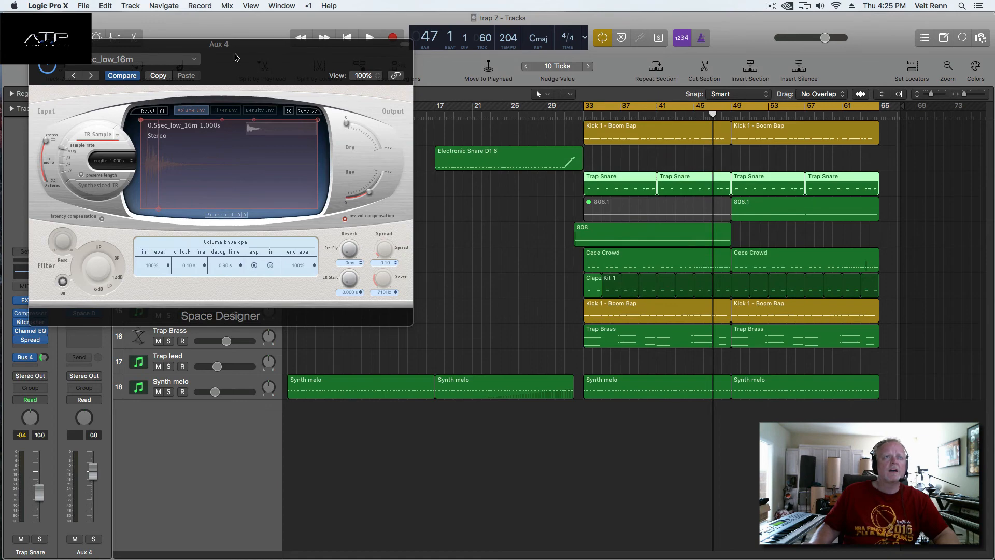
drag(237, 57, 557, 47)
Step: Solo the Trap Snare track and adjust its Bus 4 send level during playback
click(169, 189)
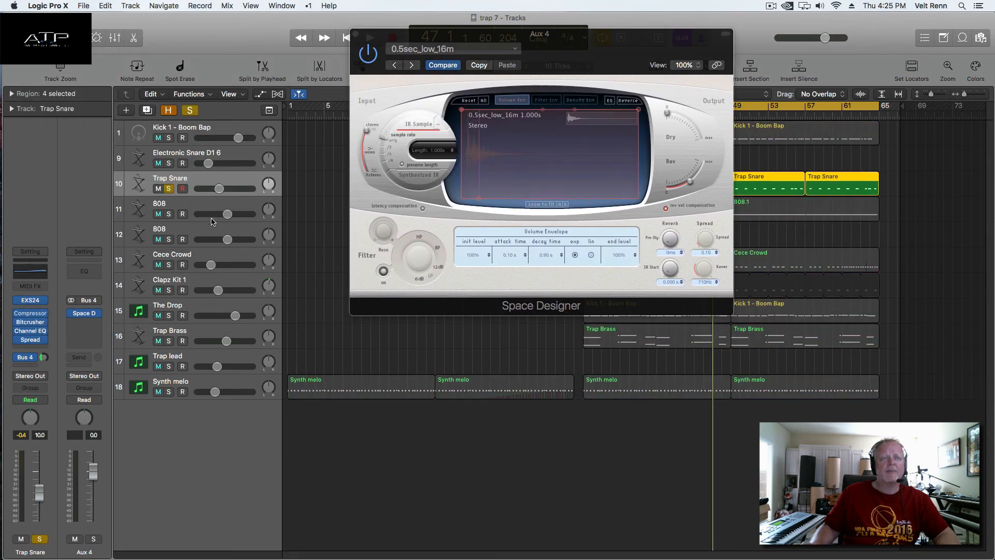
key(space)
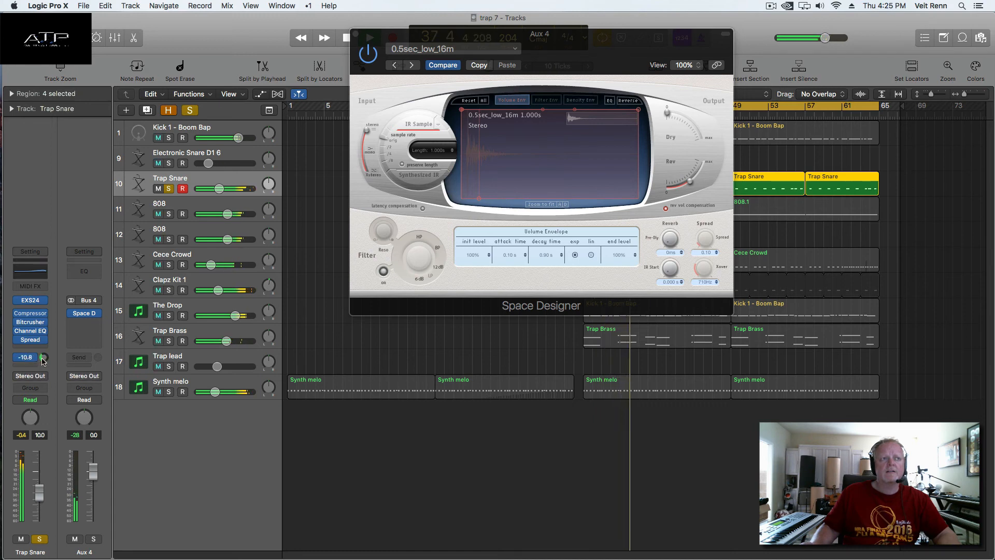
drag(43, 361, 43, 355)
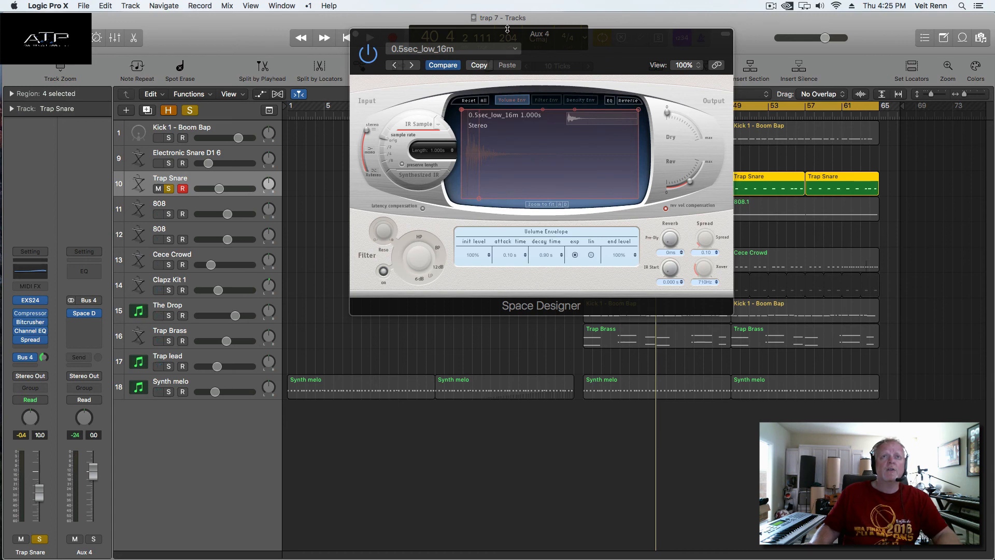
Step: Examine the preset list of Aux 4's Space Designer without choosing another preset, and reposition the plug-in window
click(518, 47)
click(518, 47)
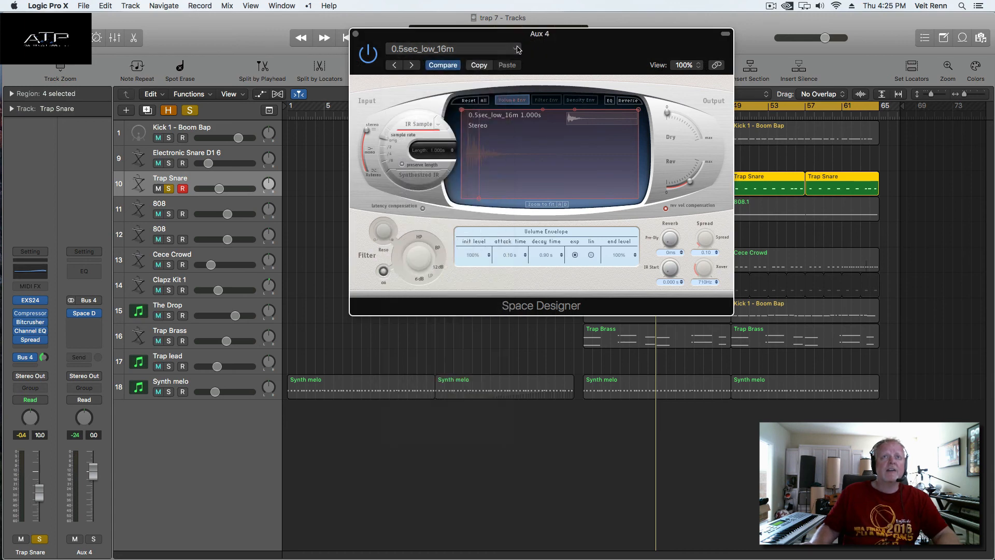
click(518, 47)
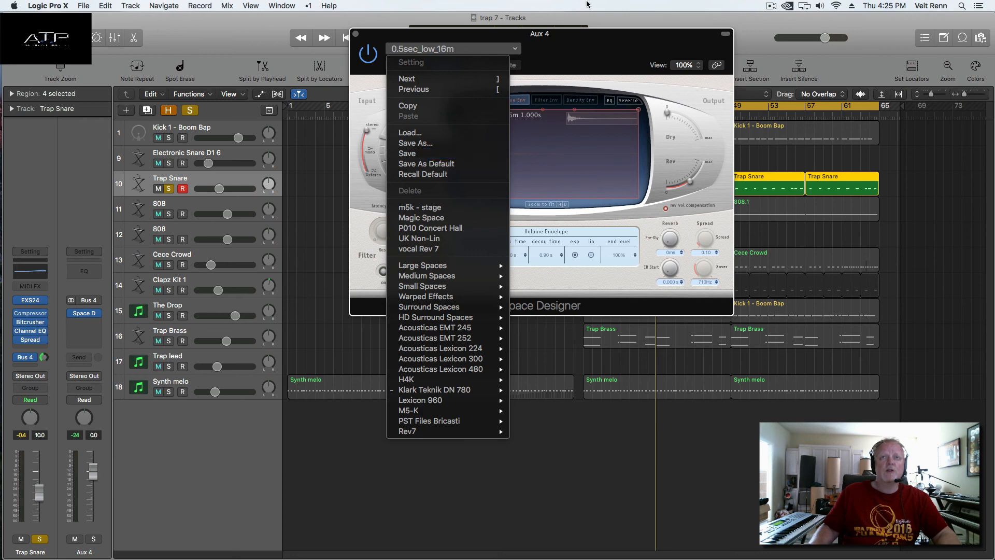
click(590, 53)
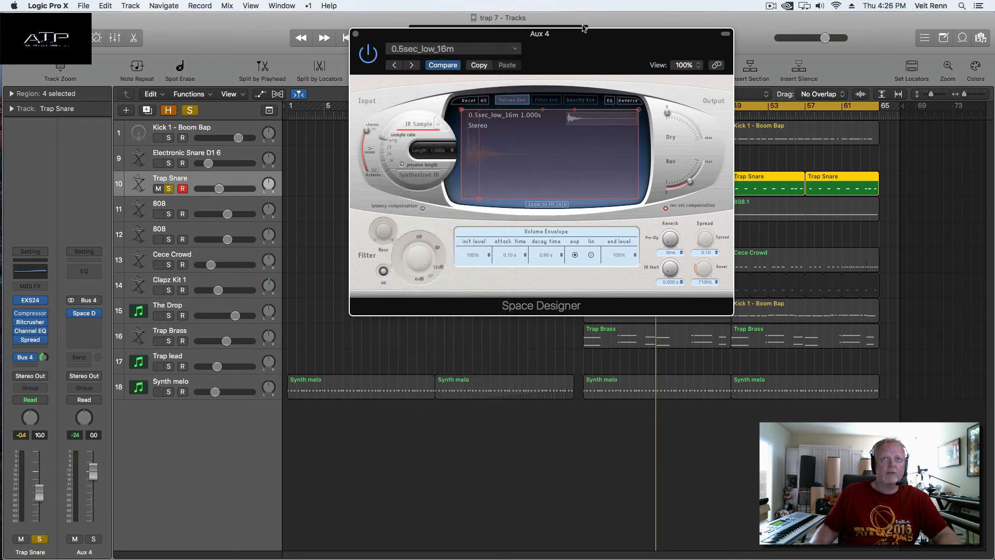
drag(583, 53, 550, 87)
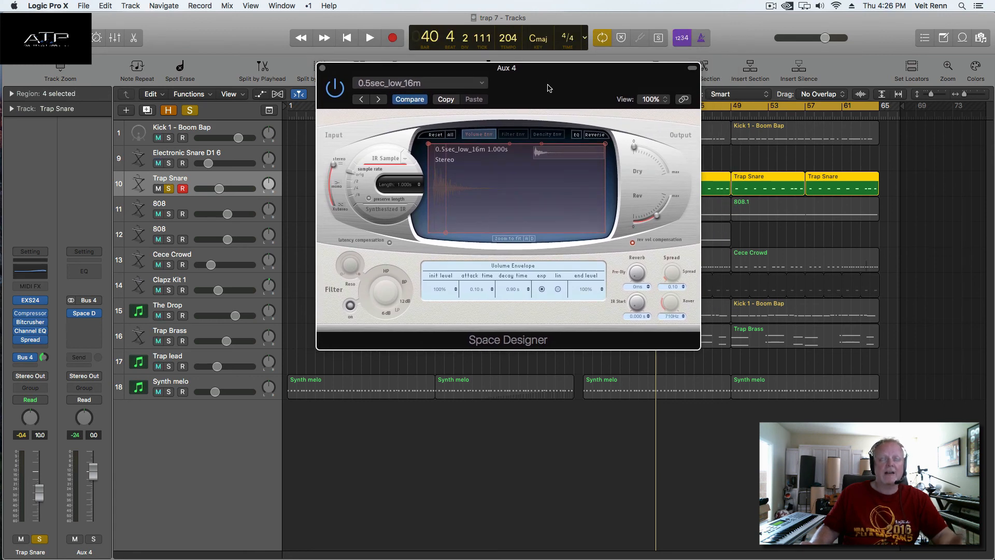
drag(549, 86, 550, 80)
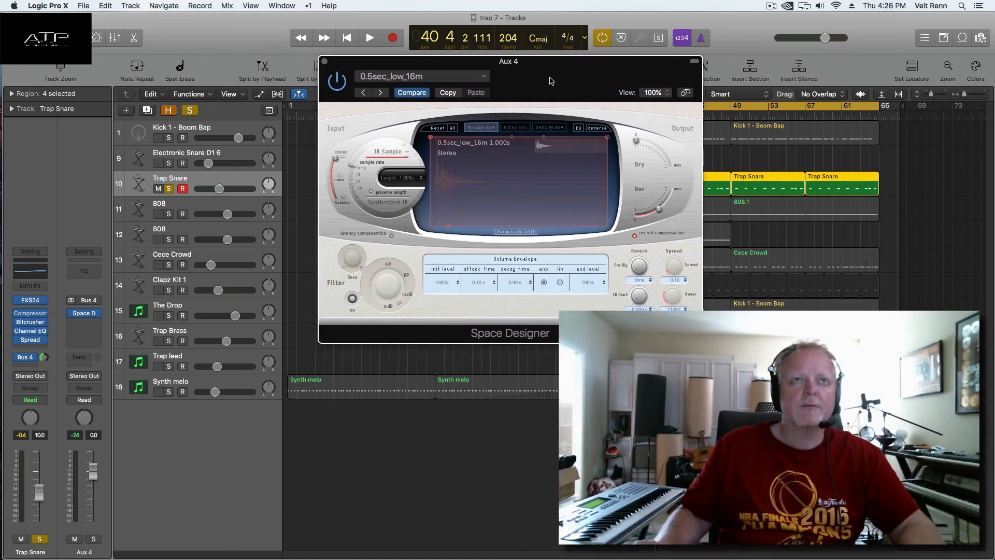